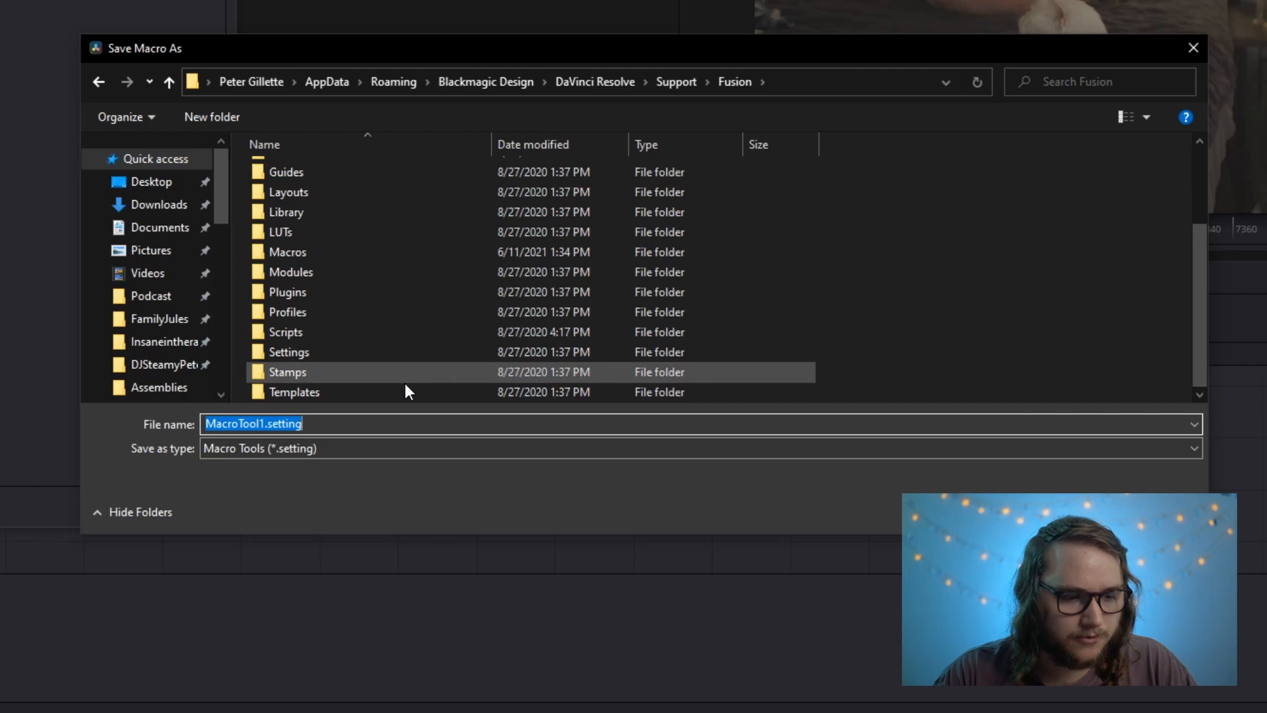
Browse the Save Macro As dialog to the Generators folder inside Fusion's Templates and Edit folders.
double_click(406, 385)
double_click(316, 172)
double_click(339, 192)
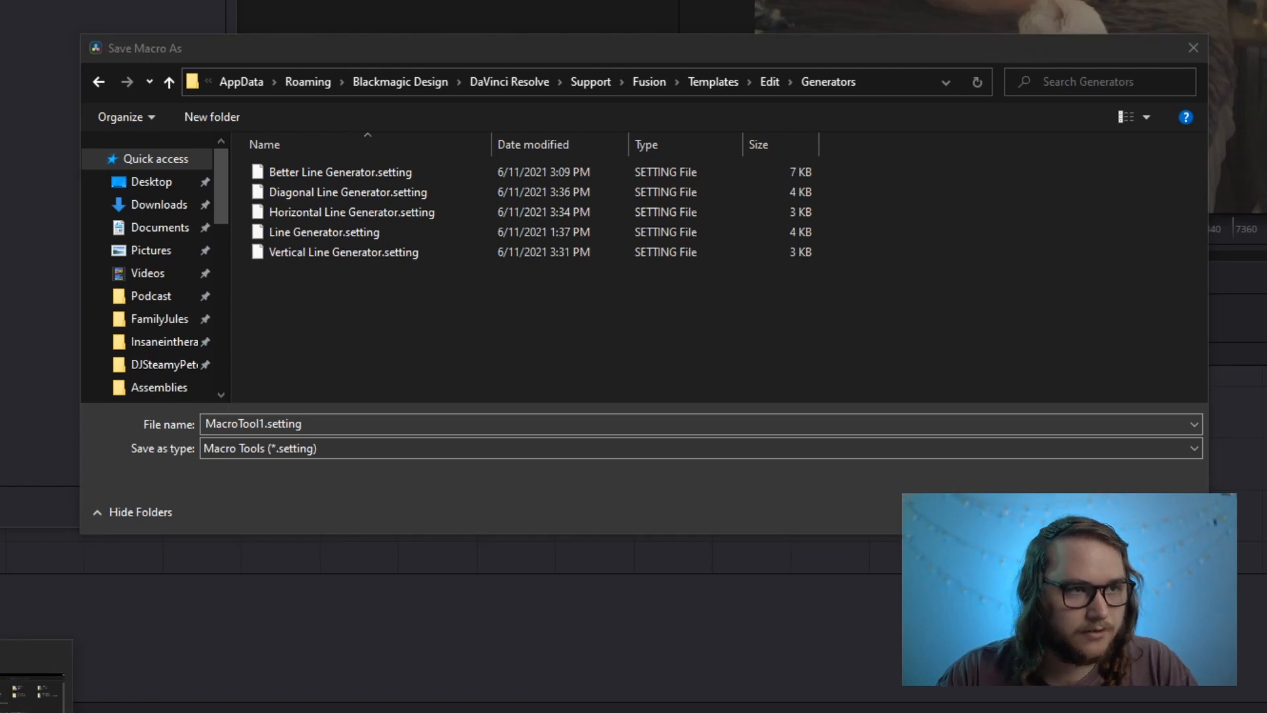
Copy the Diagonal, Horizontal and Vertical Line Generator .setting files from the Line Generators folder into Generators, and close the Save Macro As dialog.
click(33, 689)
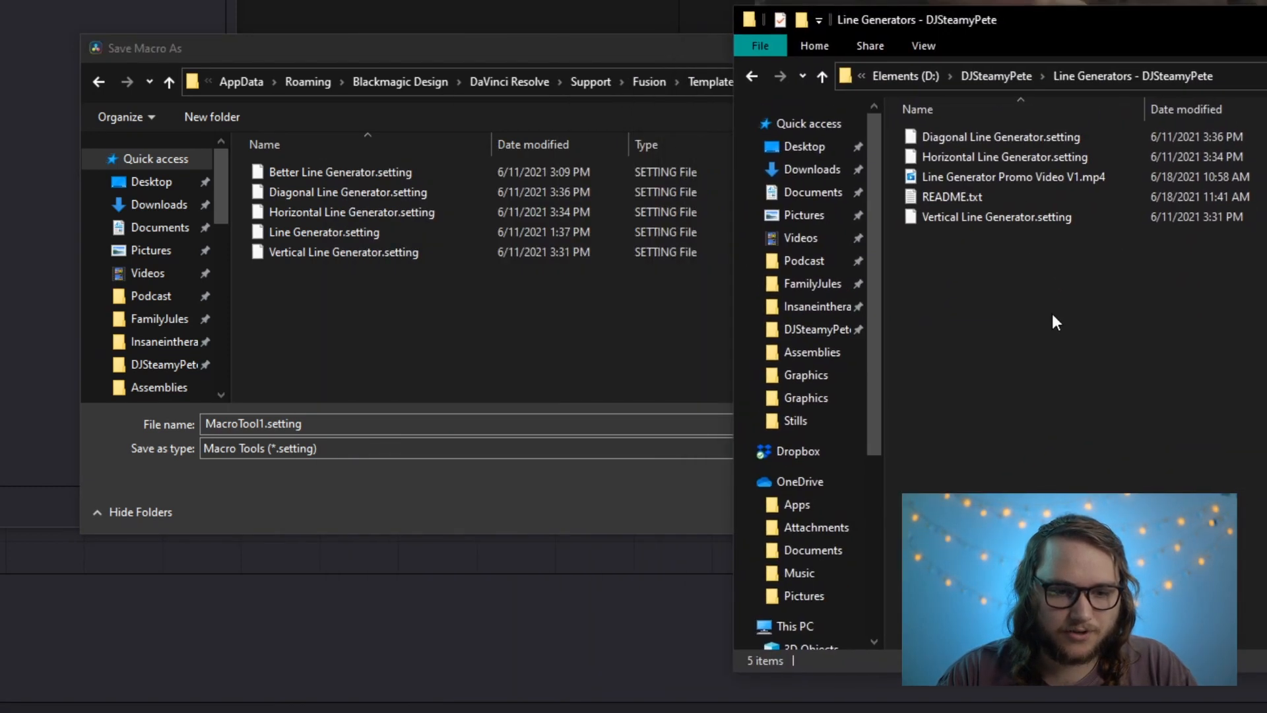
click(1030, 219)
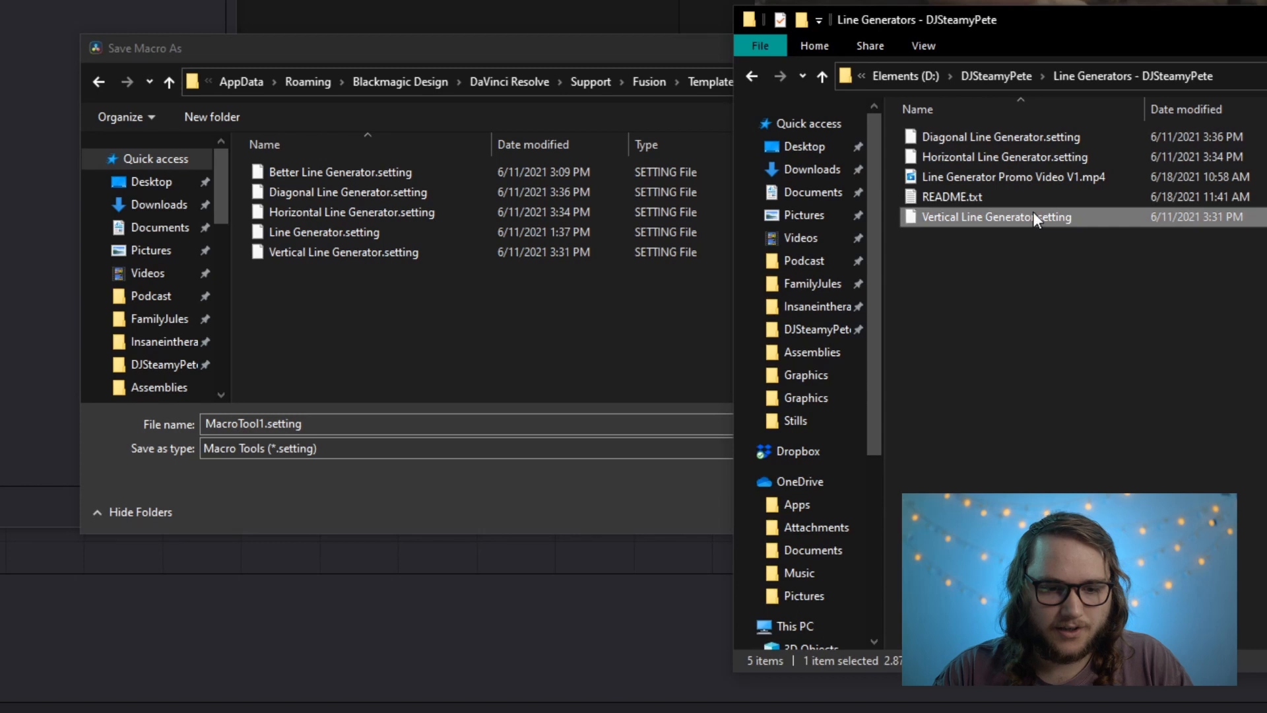
click(1115, 156)
ctrl+click(1095, 218)
ctrl+click(1056, 136)
drag(1056, 136, 618, 334)
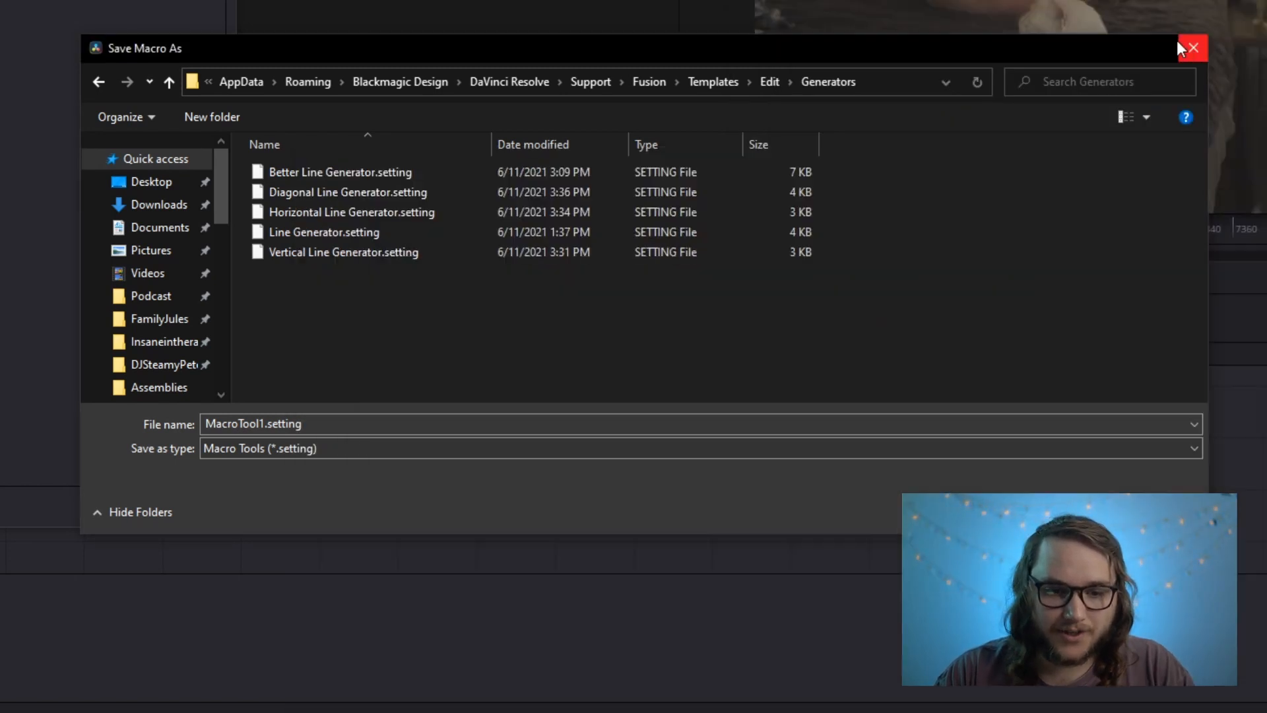
click(1186, 49)
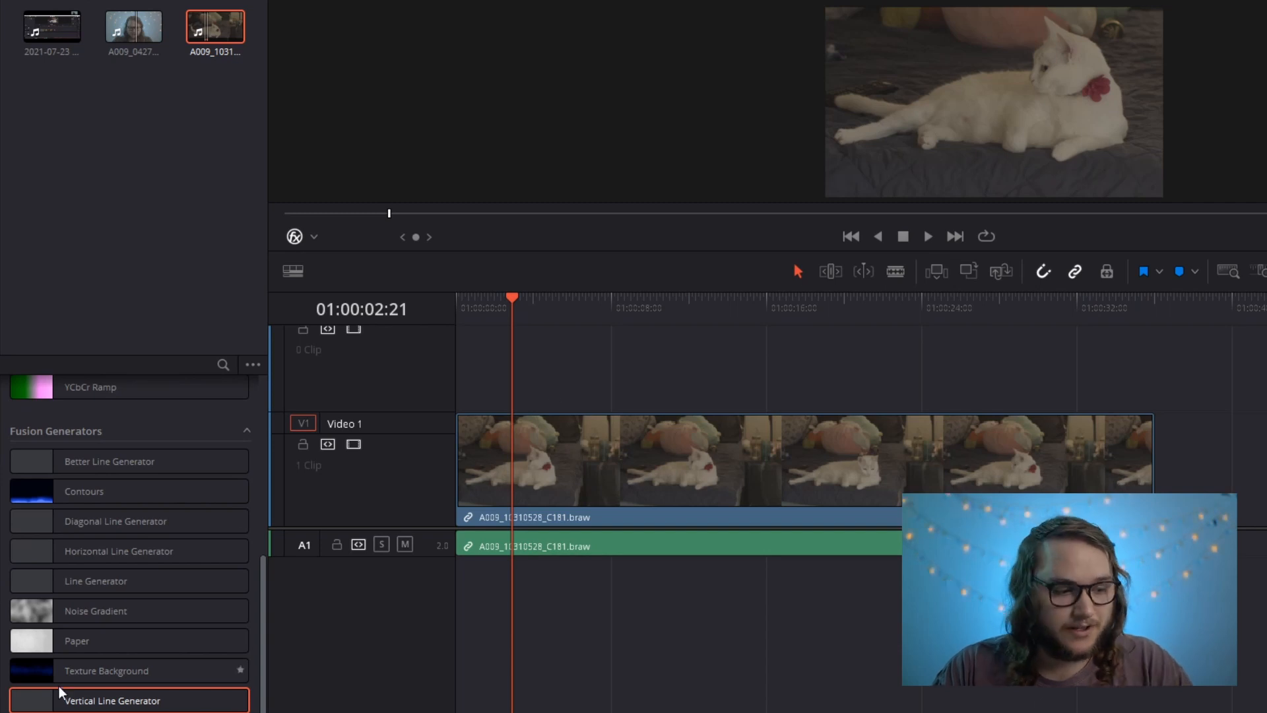
Place a Vertical Line Generator on Video 2 above the cat clip at the playhead and review its generator controls.
drag(63, 694, 492, 392)
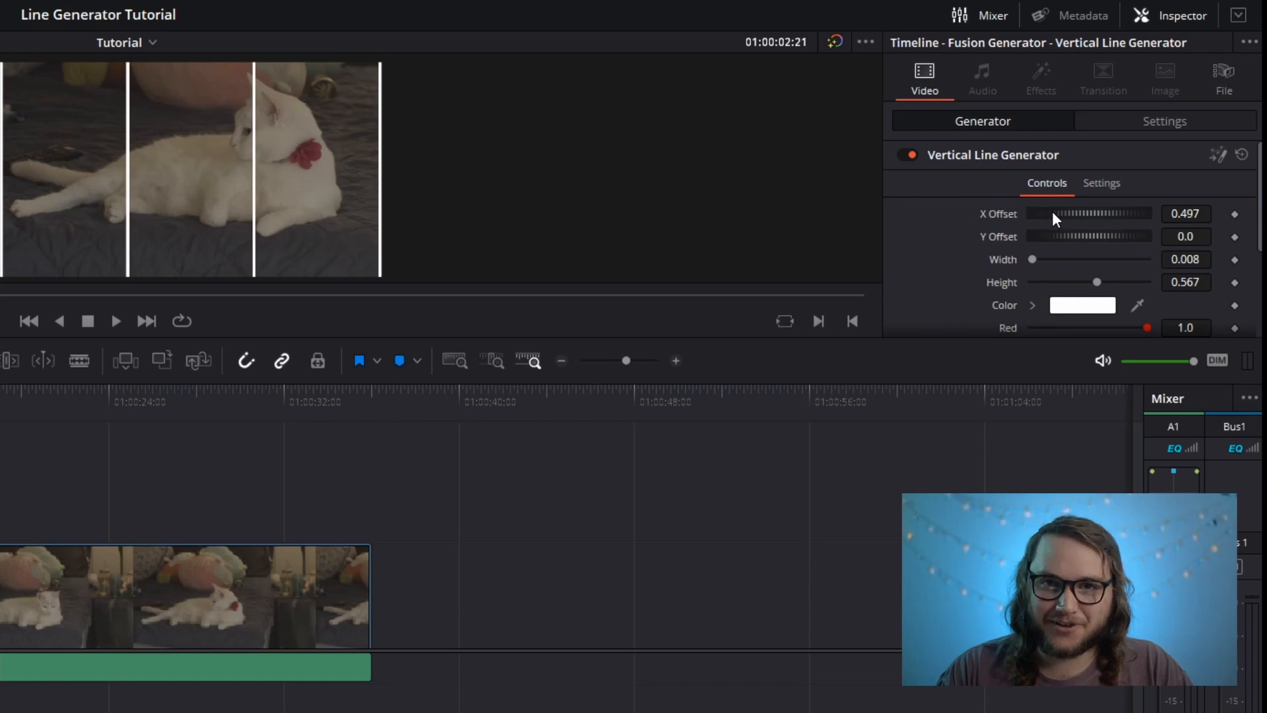
scroll(1052, 211, down, 5)
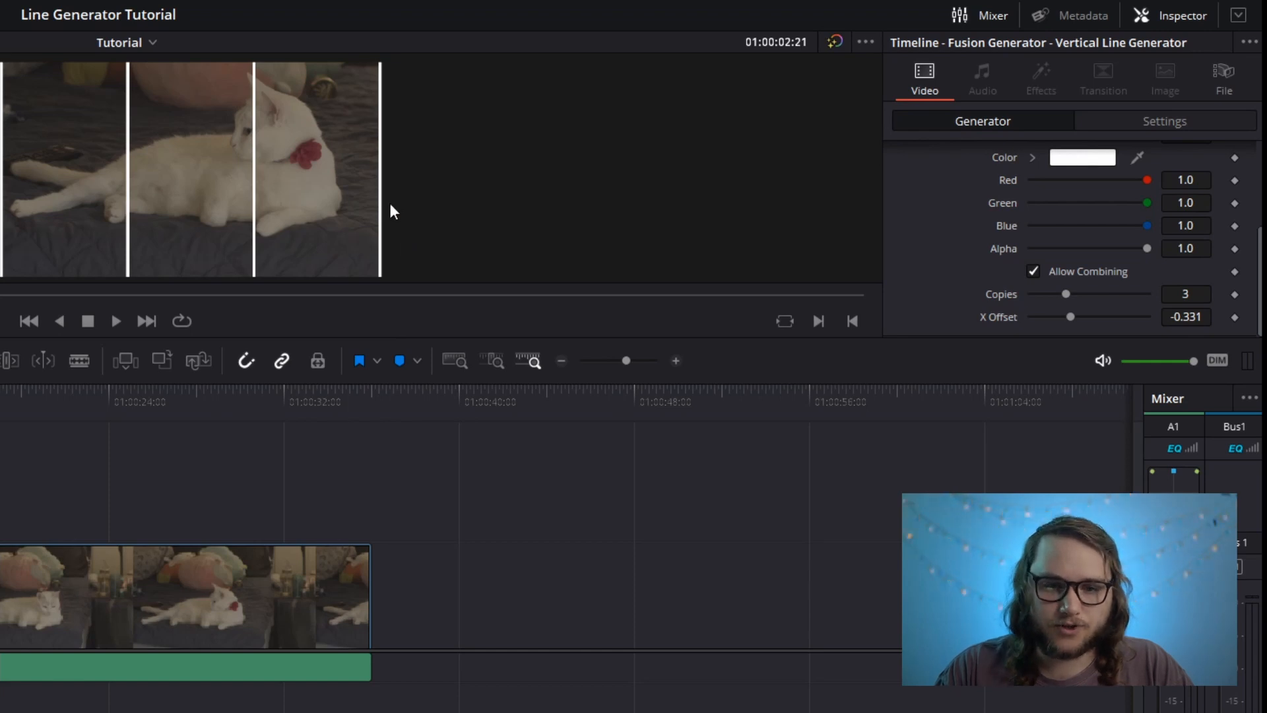
scroll(977, 227, up, 5)
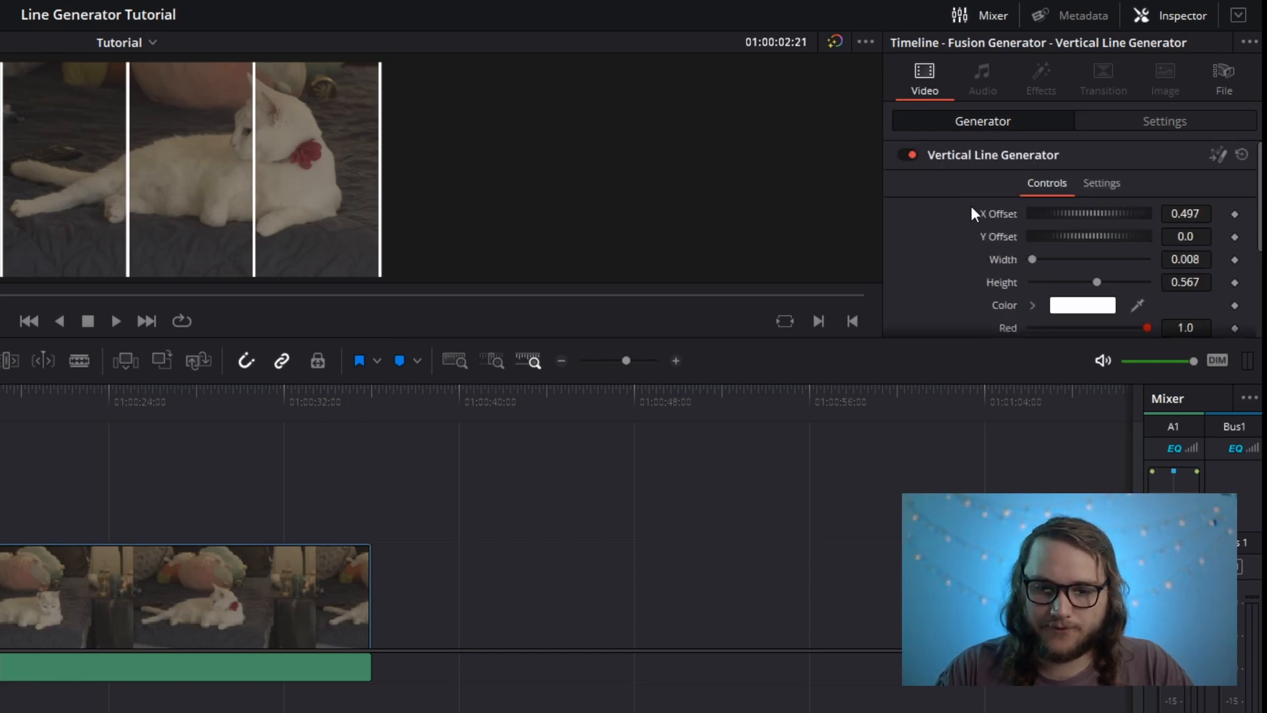
scroll(977, 218, down, 5)
scroll(983, 264, up, 5)
scroll(970, 172, down, 5)
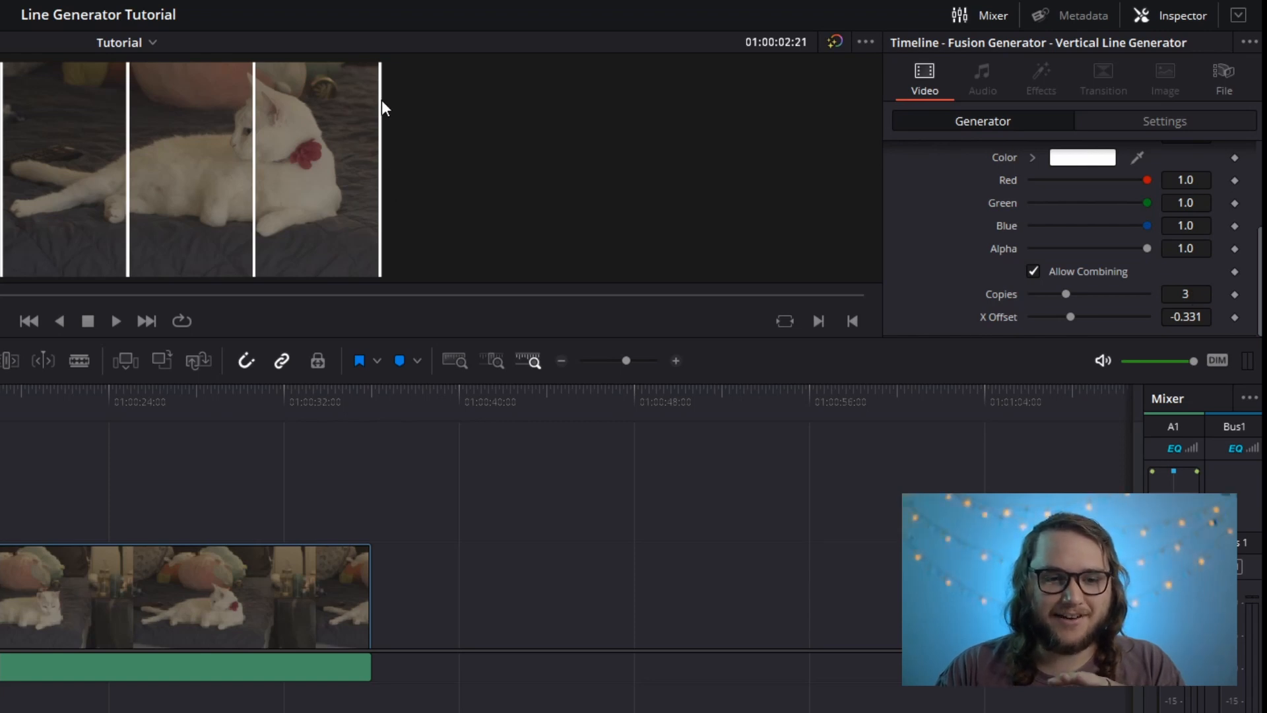
Try the vertical lines at X Offset 0.033 and Y Offset 0.145, reset the generator, and test a different spacing for the copies.
mouse_move(1070, 317)
mouse_down()
mouse_move(1041, 319)
mouse_move(1087, 317)
mouse_move(1071, 323)
mouse_up()
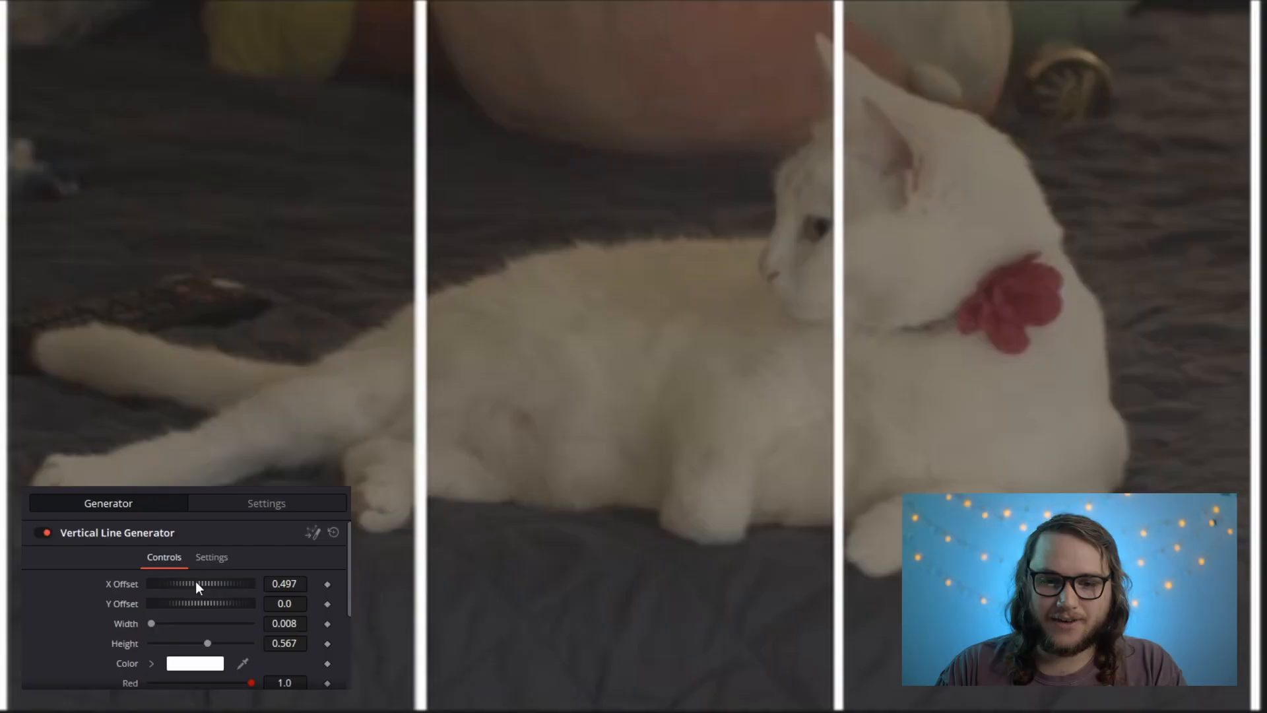
mouse_move(195, 581)
mouse_down()
mouse_move(176, 600)
mouse_move(201, 600)
mouse_up()
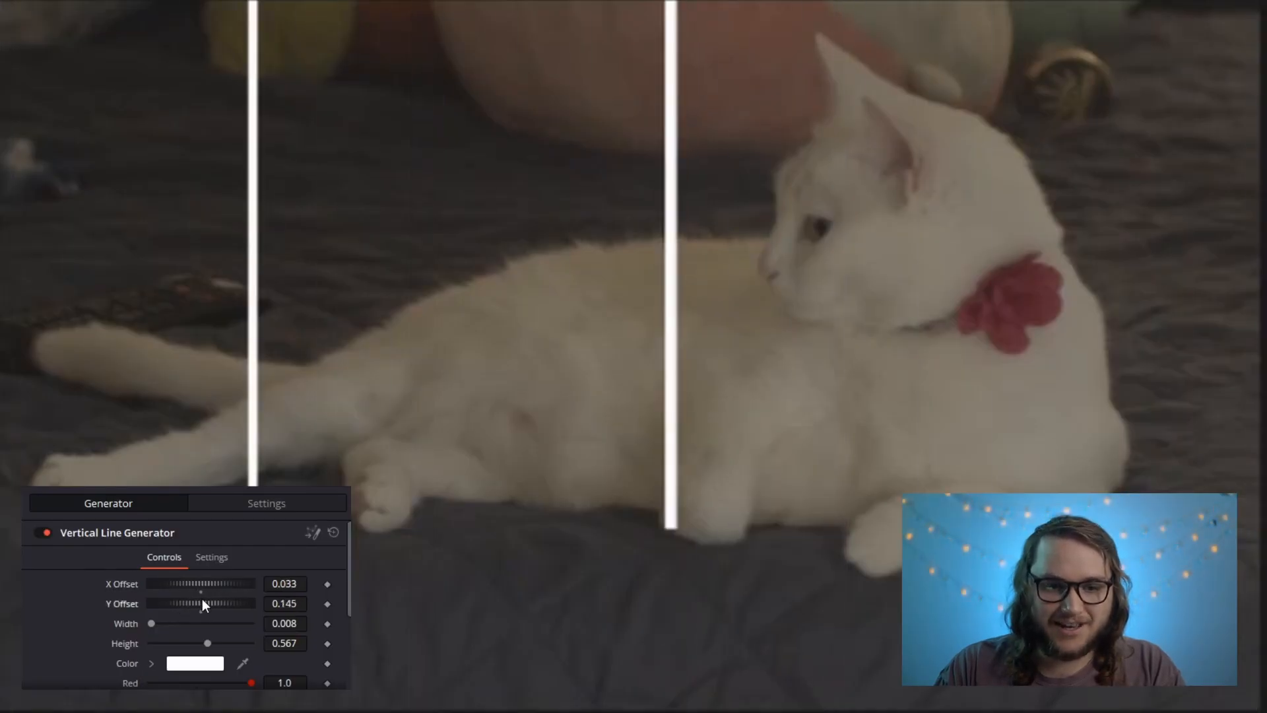
click(334, 533)
scroll(127, 627, down, 5)
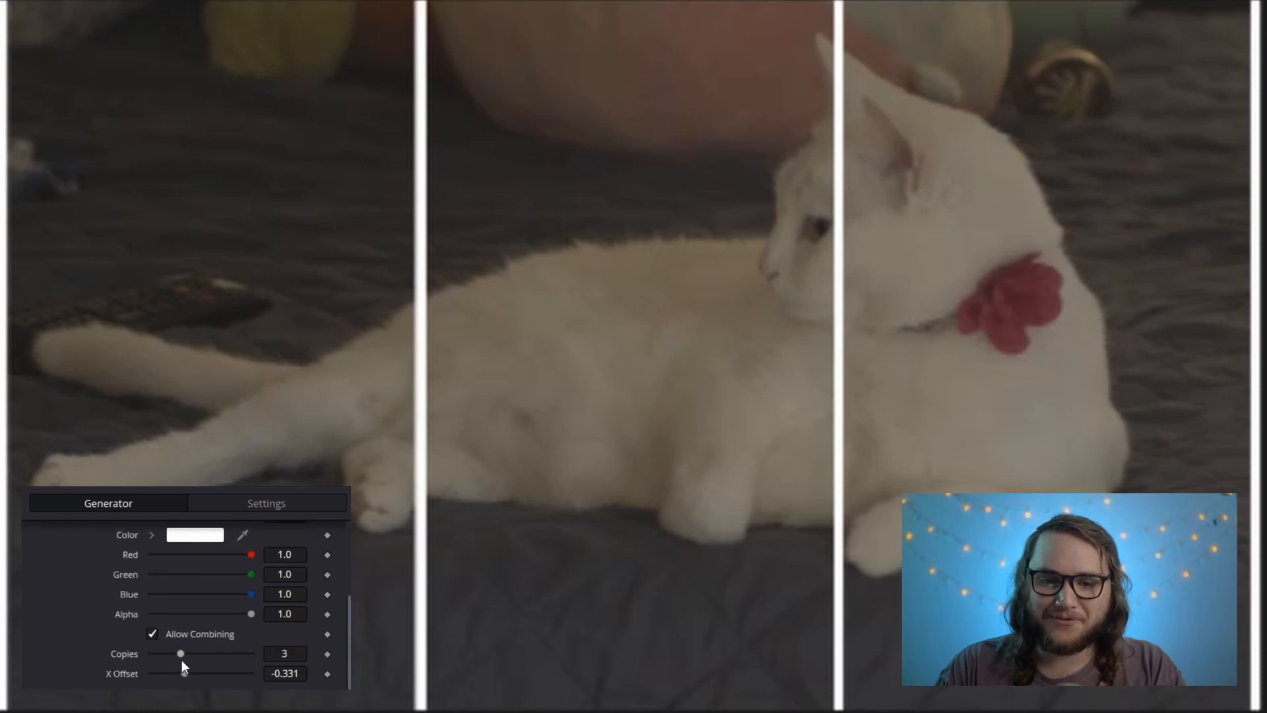
drag(184, 671, 242, 615)
scroll(256, 603, up, 5)
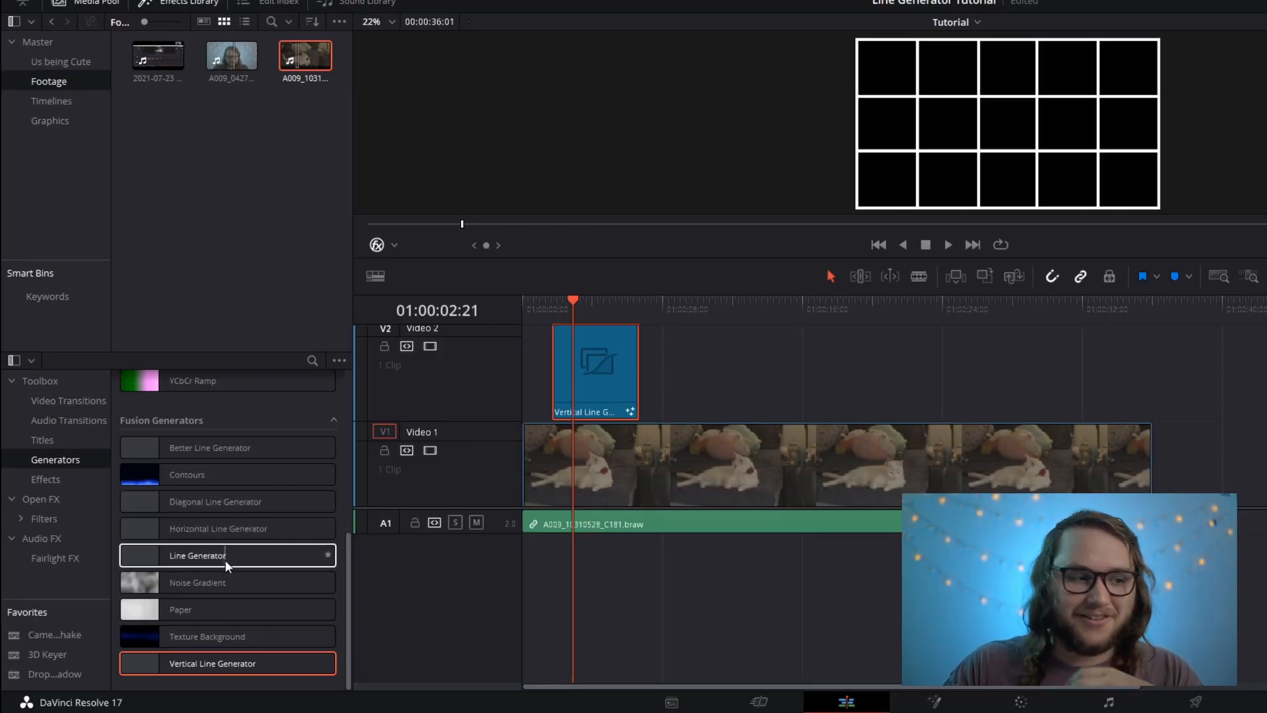
Add a Horizontal Line Generator on Video 3 and crop the Video 2 vertical lines off the frame's upper half.
drag(227, 533, 584, 366)
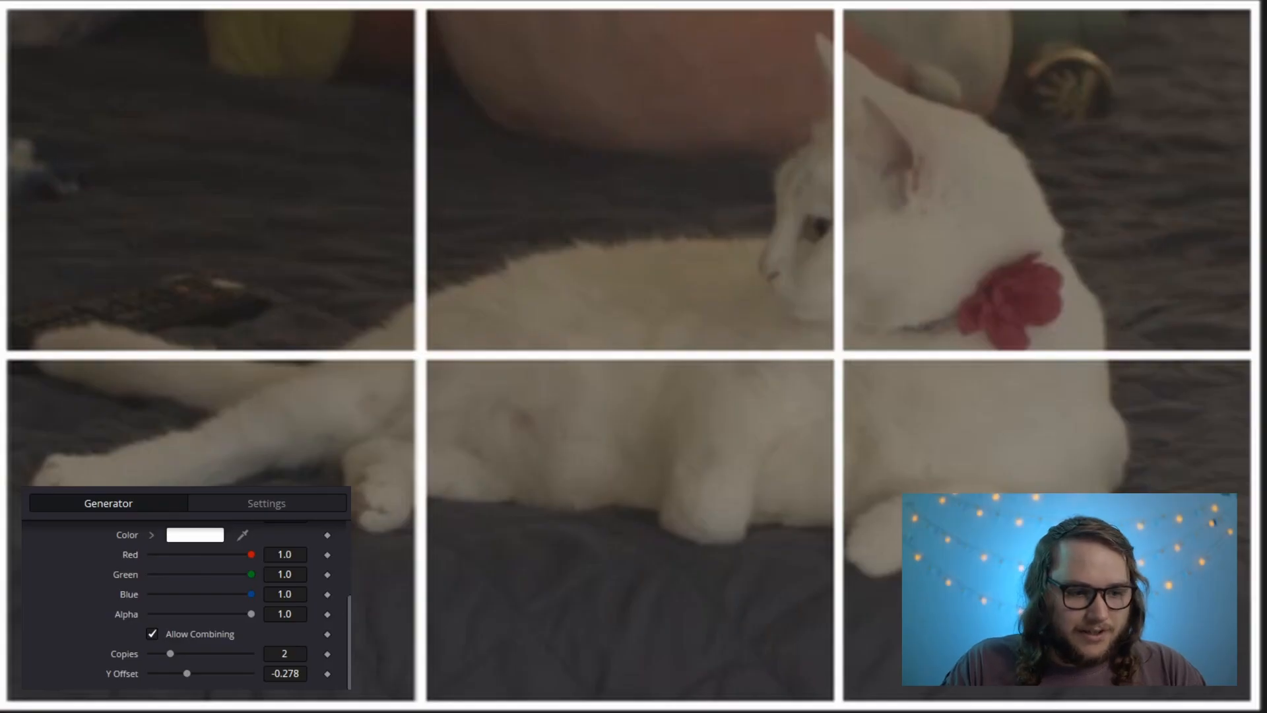
click(240, 499)
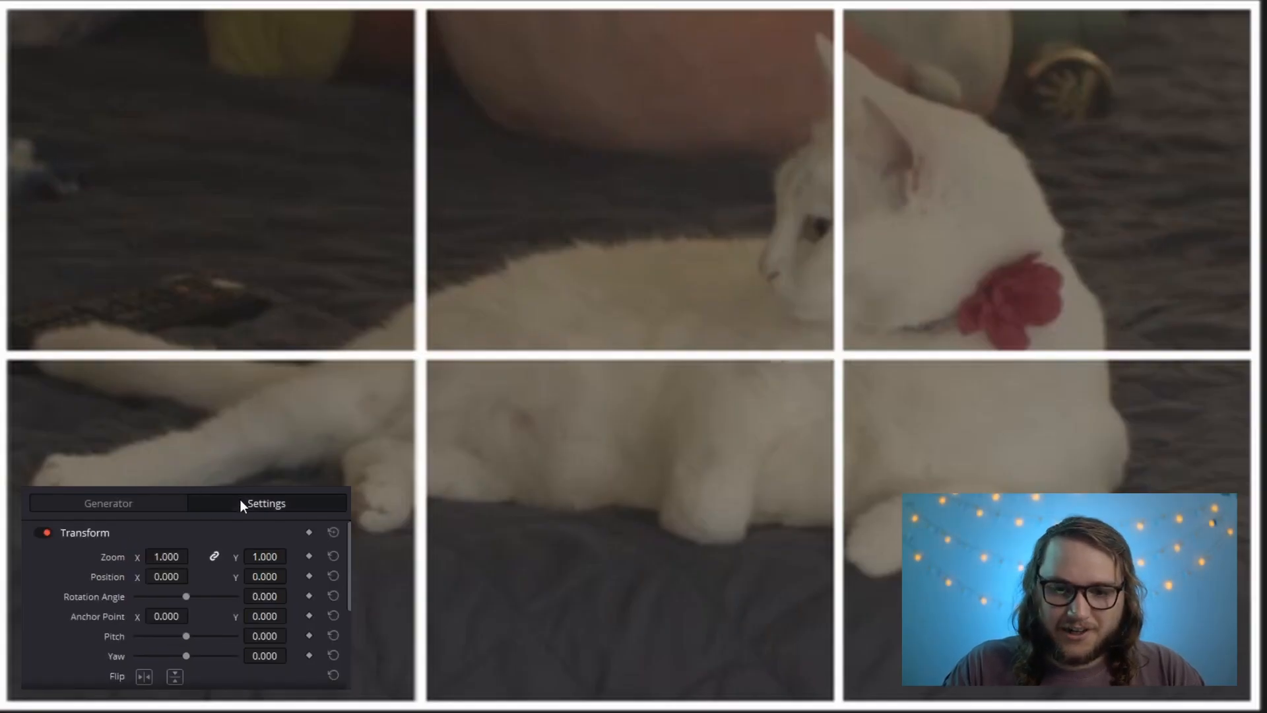
scroll(203, 580, down, 6)
click(172, 561)
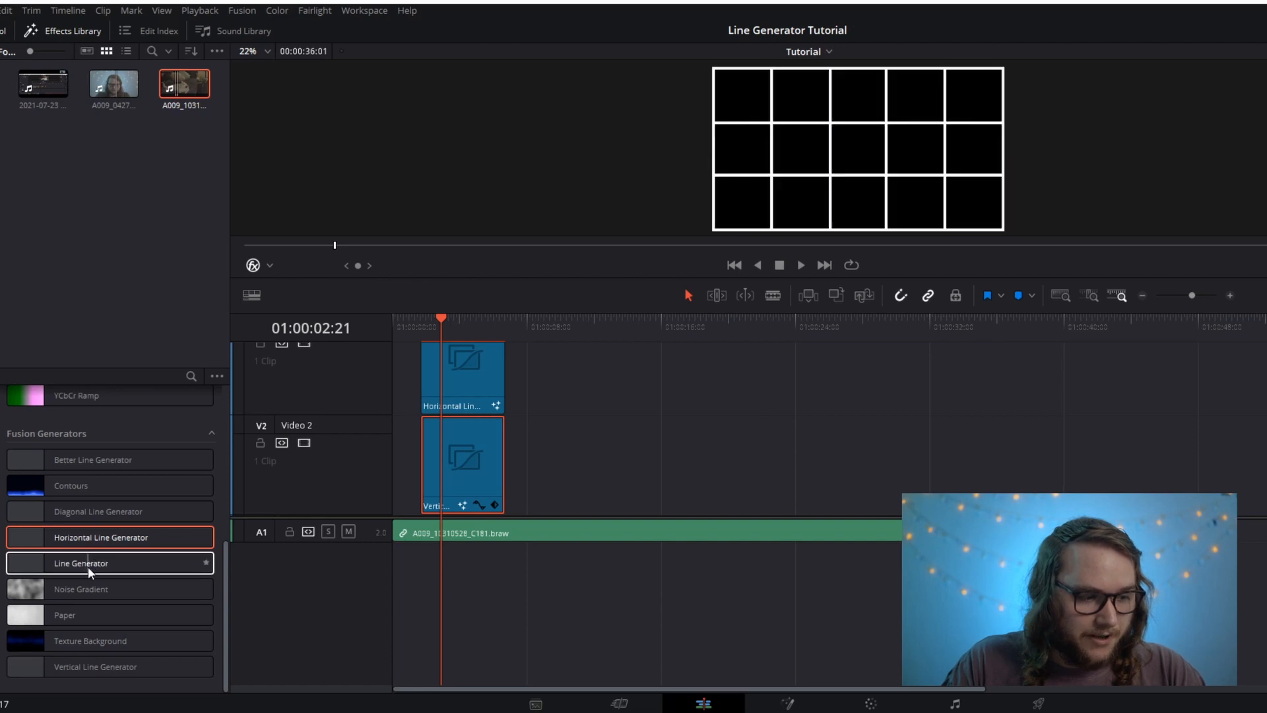
Add a second Vertical Line Generator above the others and widen its copies' X Offset so the lines sit at the frame's outer edges.
drag(92, 667, 446, 360)
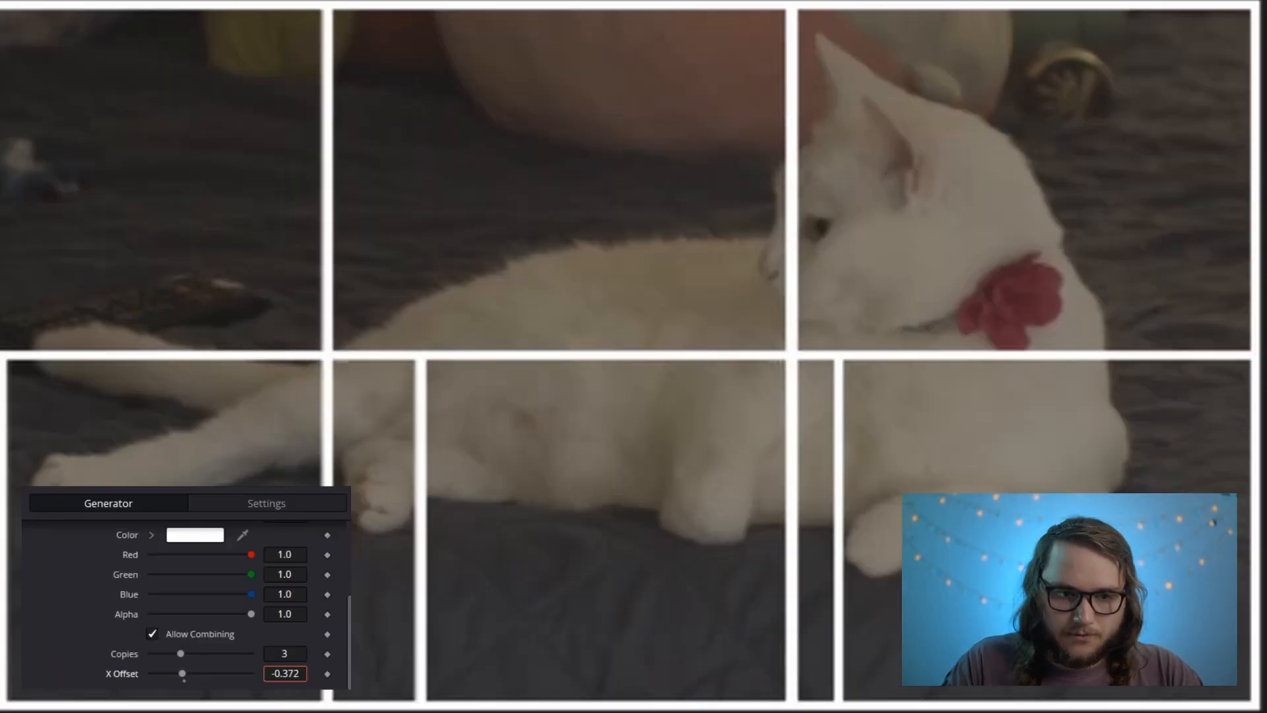
drag(182, 673, 151, 673)
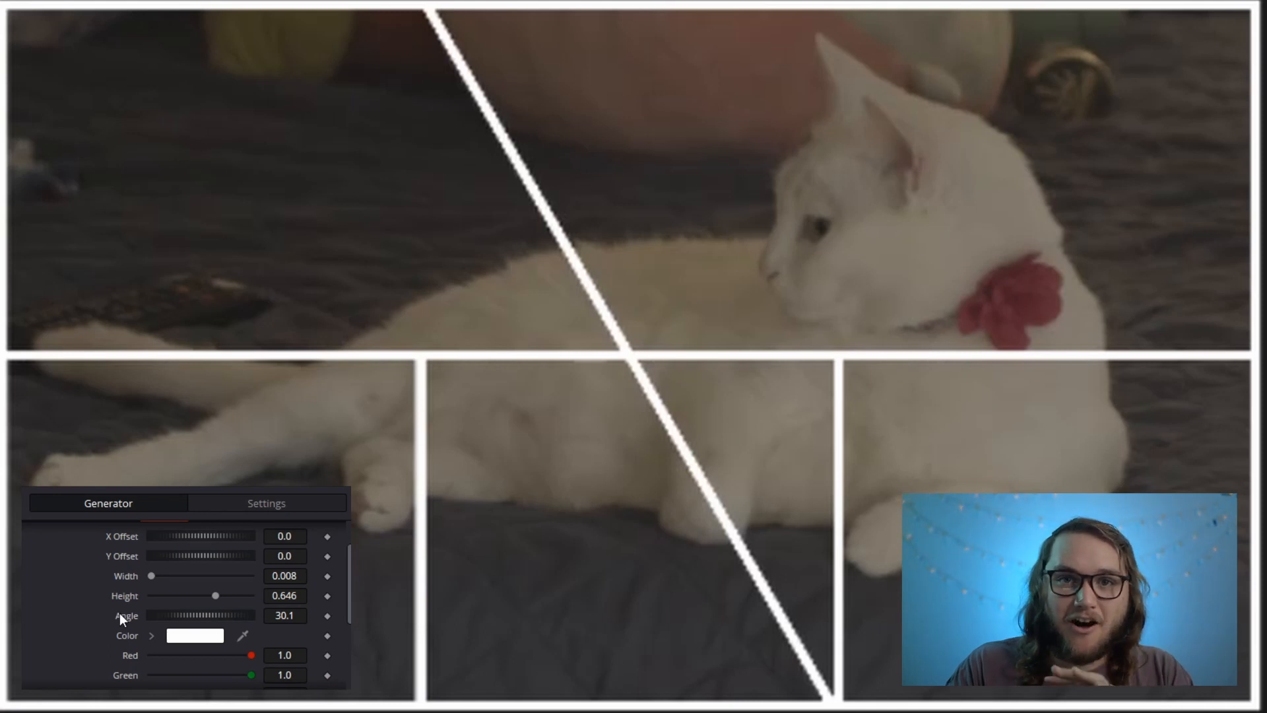
Crop the bottom of the Diagonal Line Generator so the line ends at the middle horizontal line.
scroll(120, 613, up, 2)
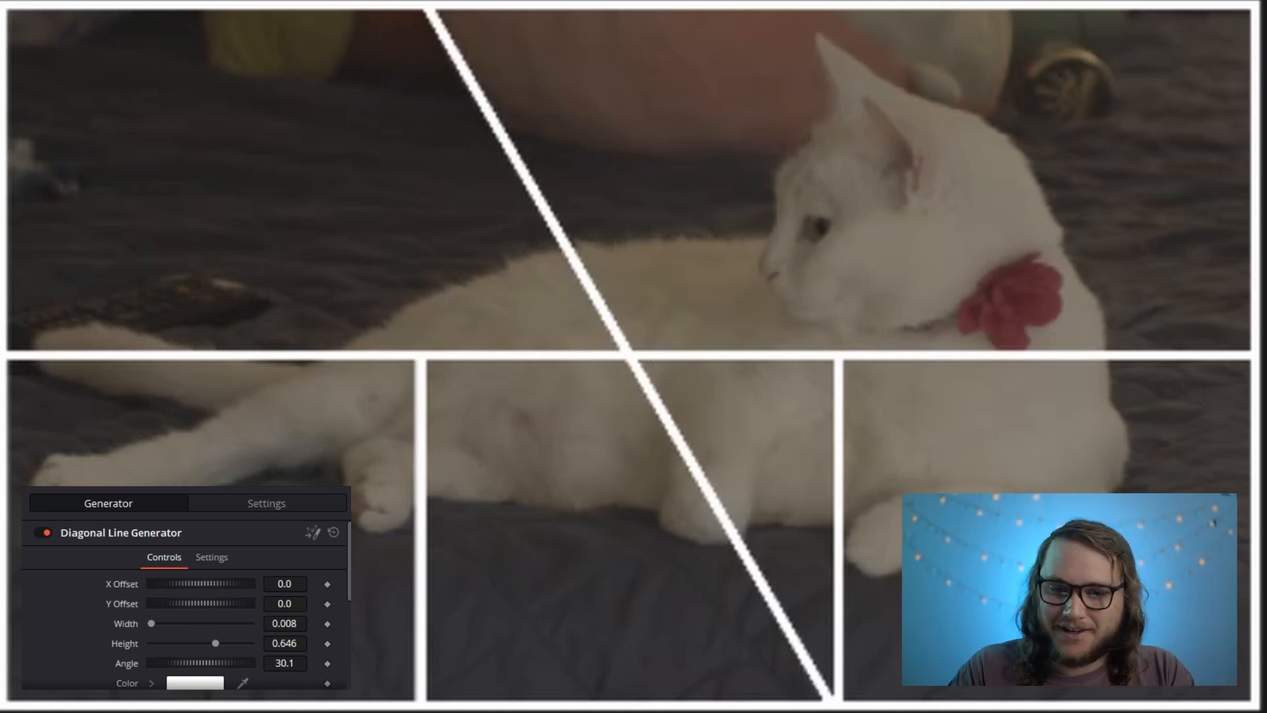
click(266, 502)
scroll(259, 620, down, 2)
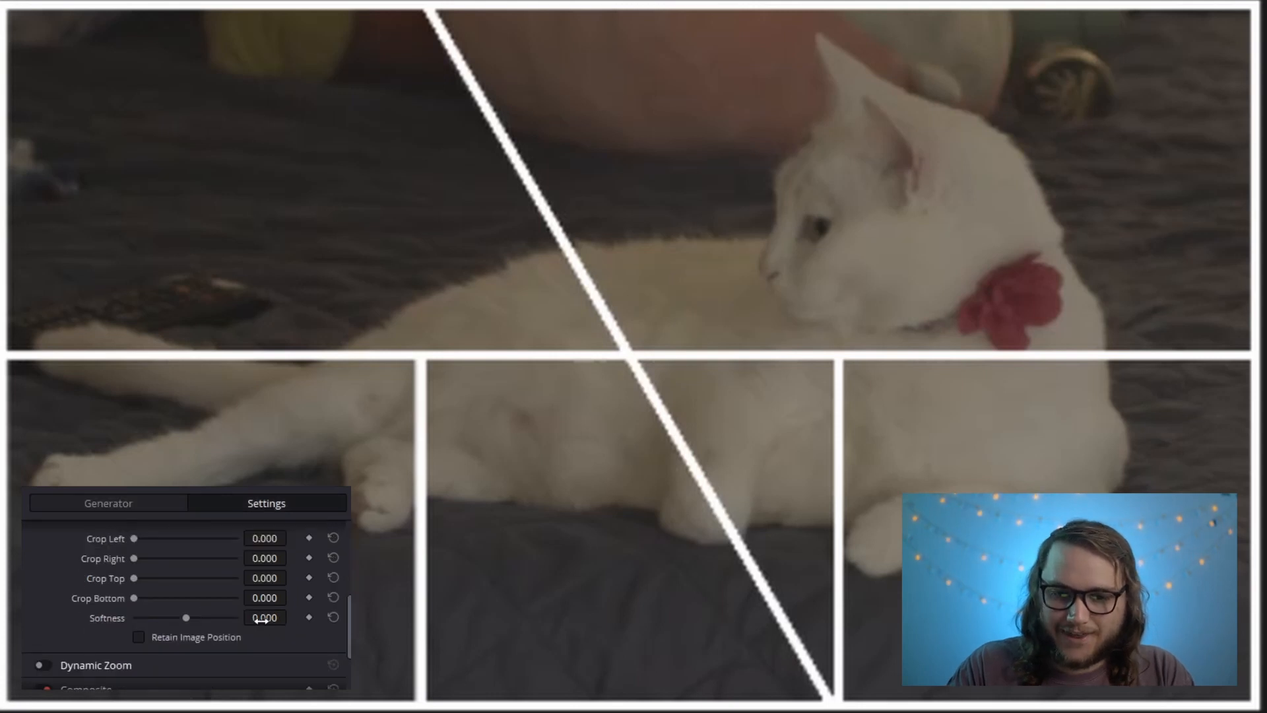
drag(278, 599, 370, 599)
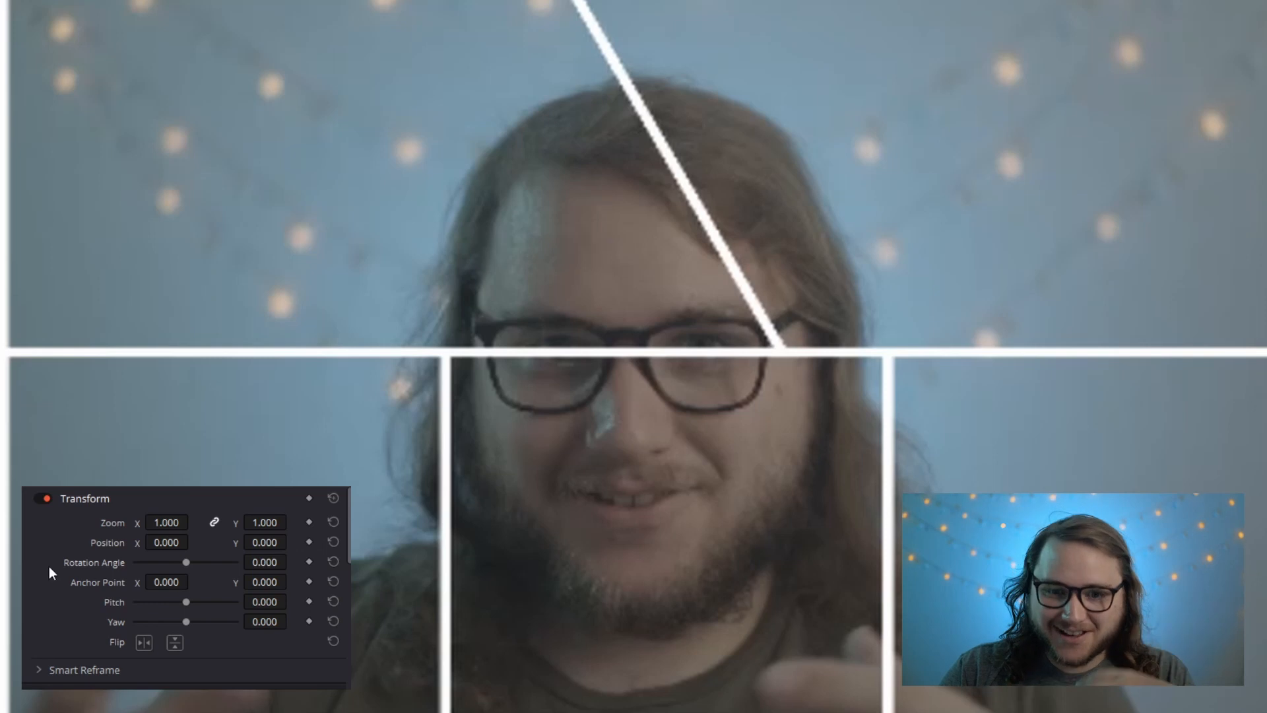
Fit the first talking-head clip into the lower-left cell with zoom 0.570, position X -599, Y -238, Crop Top 110 and Crop Right 455.
drag(165, 520, 291, 540)
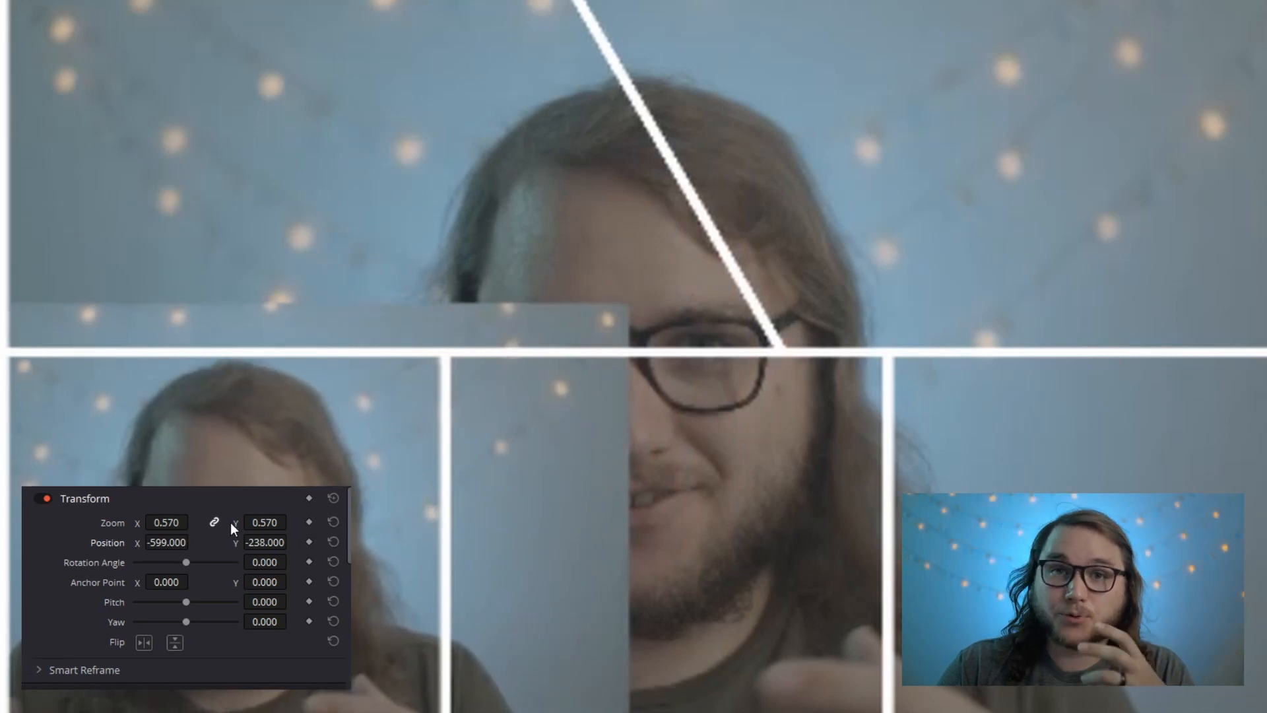
scroll(241, 639, down, 2)
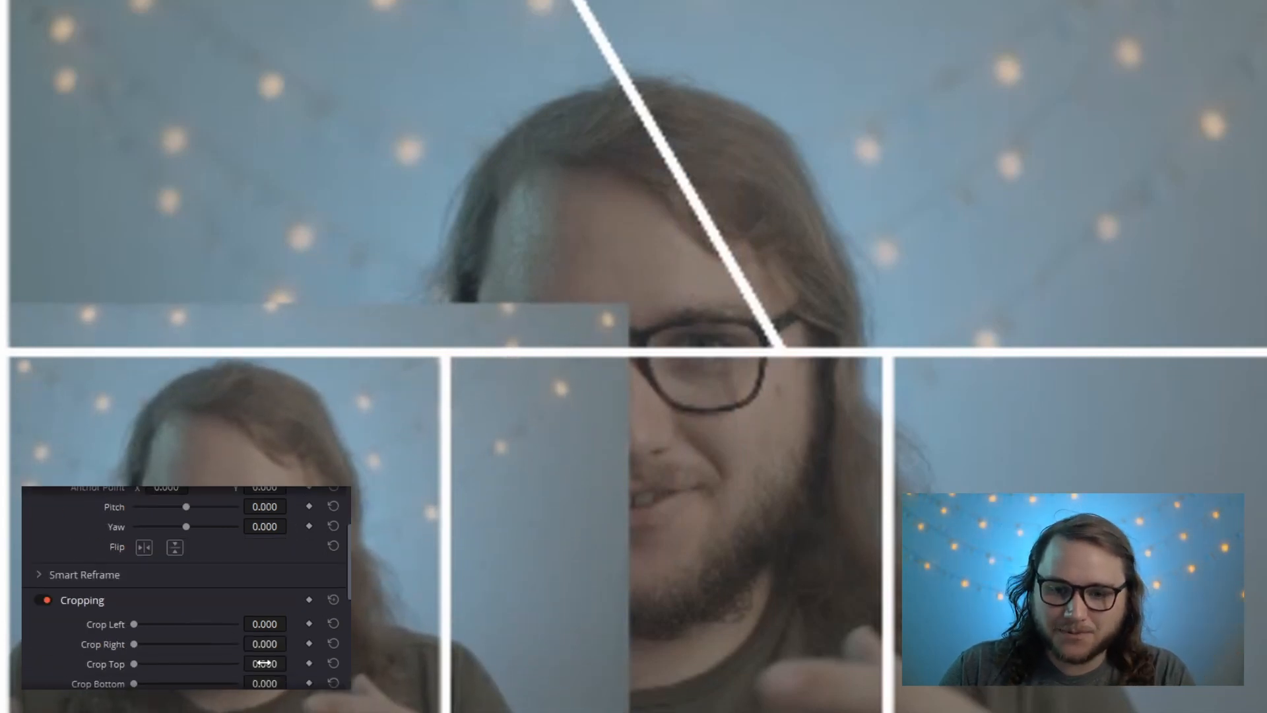
mouse_move(264, 664)
mouse_down()
mouse_move(297, 664)
mouse_move(263, 664)
mouse_up()
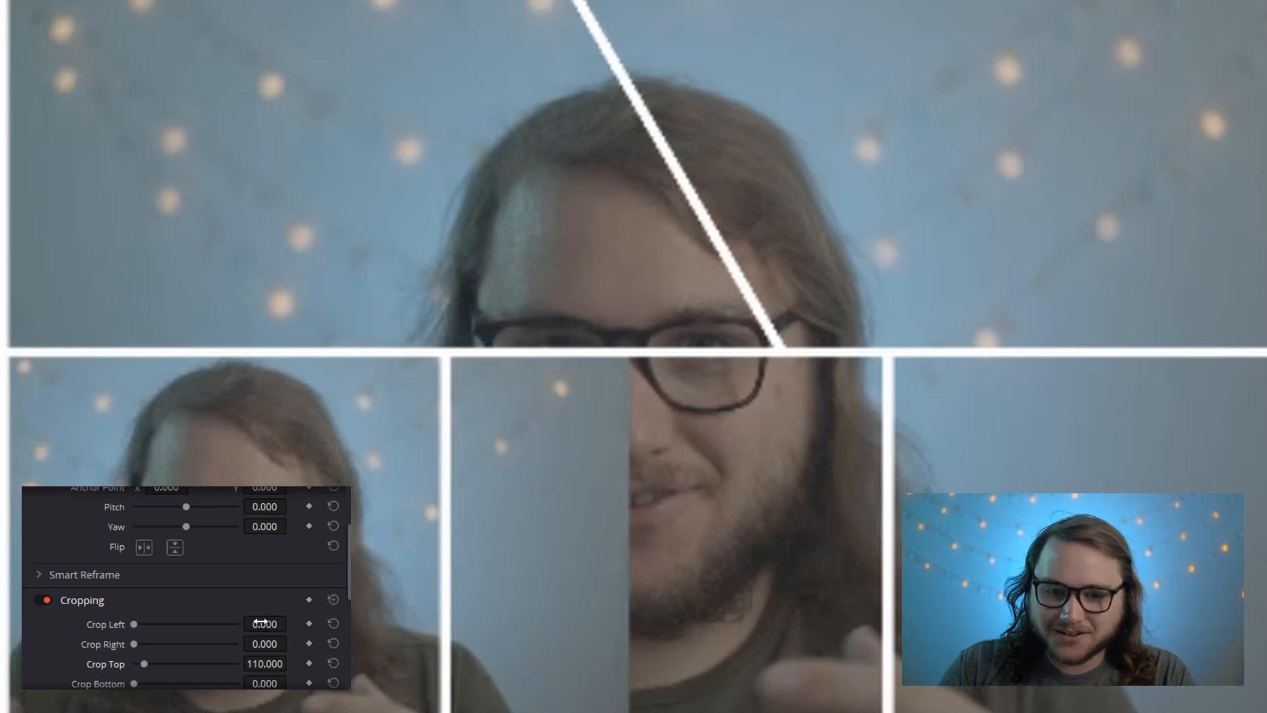
drag(262, 617, 291, 643)
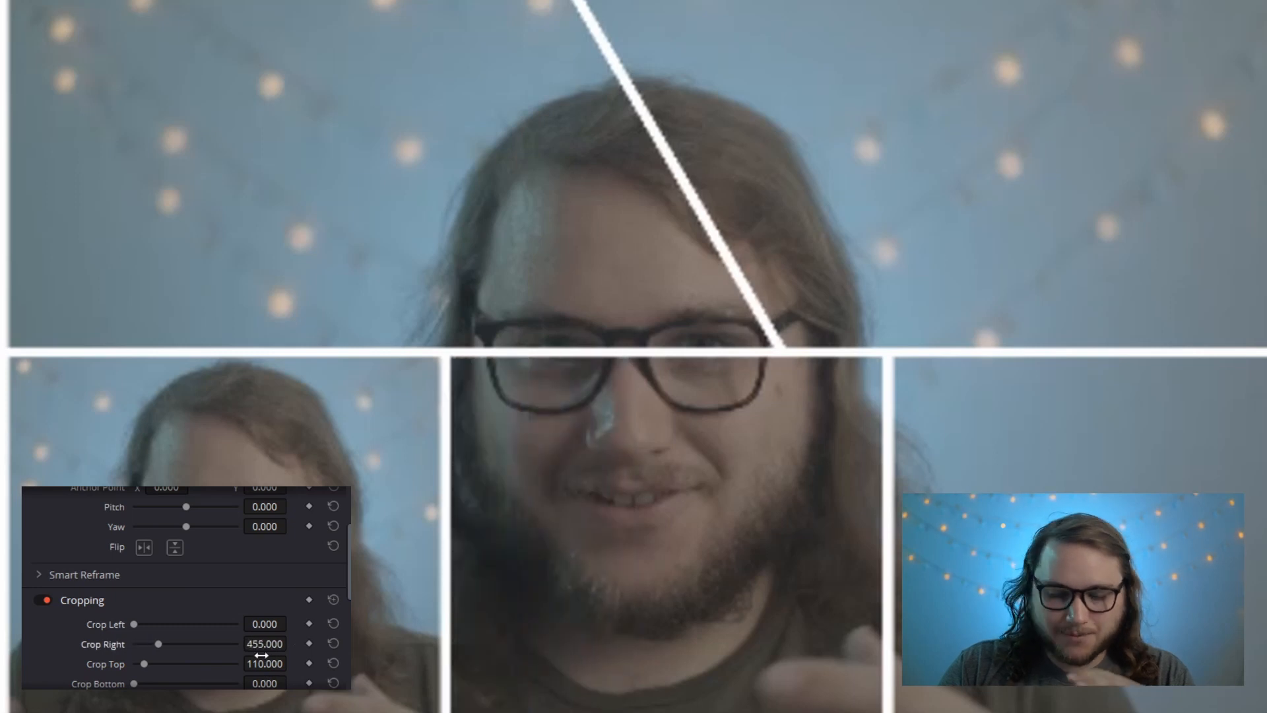
Scale the Video 5 talking-head clip to zoom 0.530 and move it down into the lower-middle cell.
scroll(186, 587, up, 3)
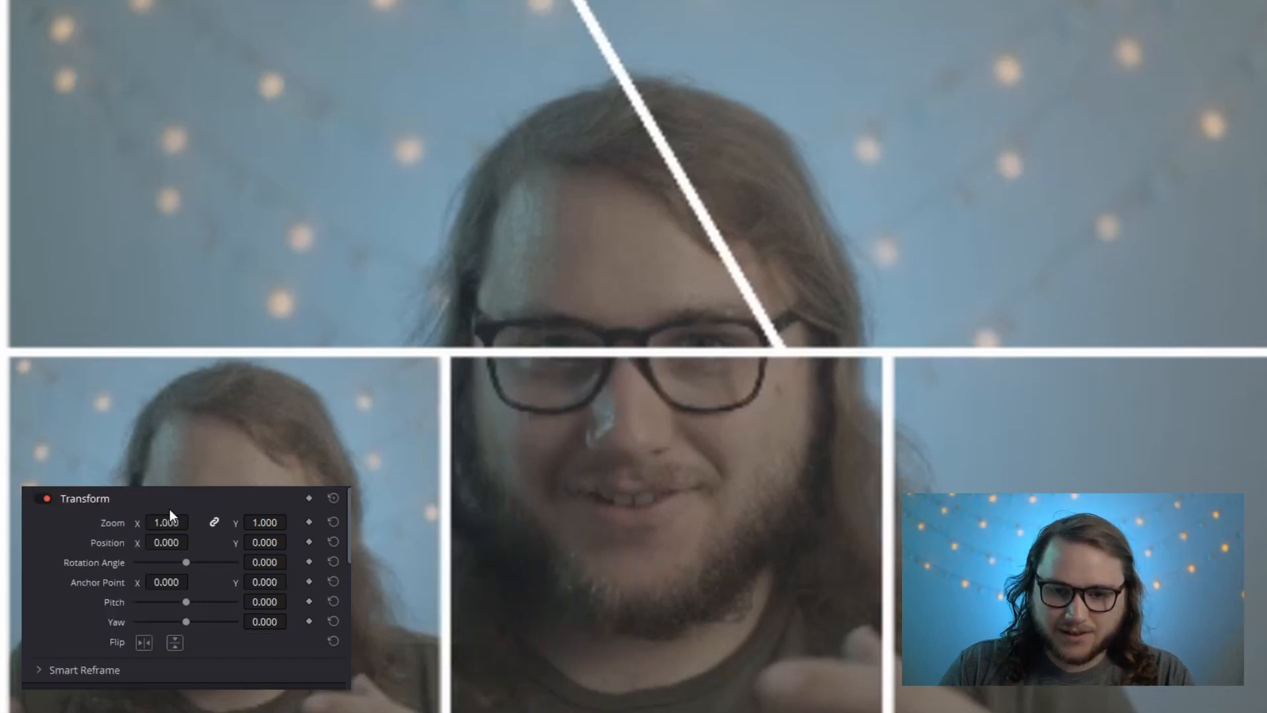
drag(166, 522, 152, 522)
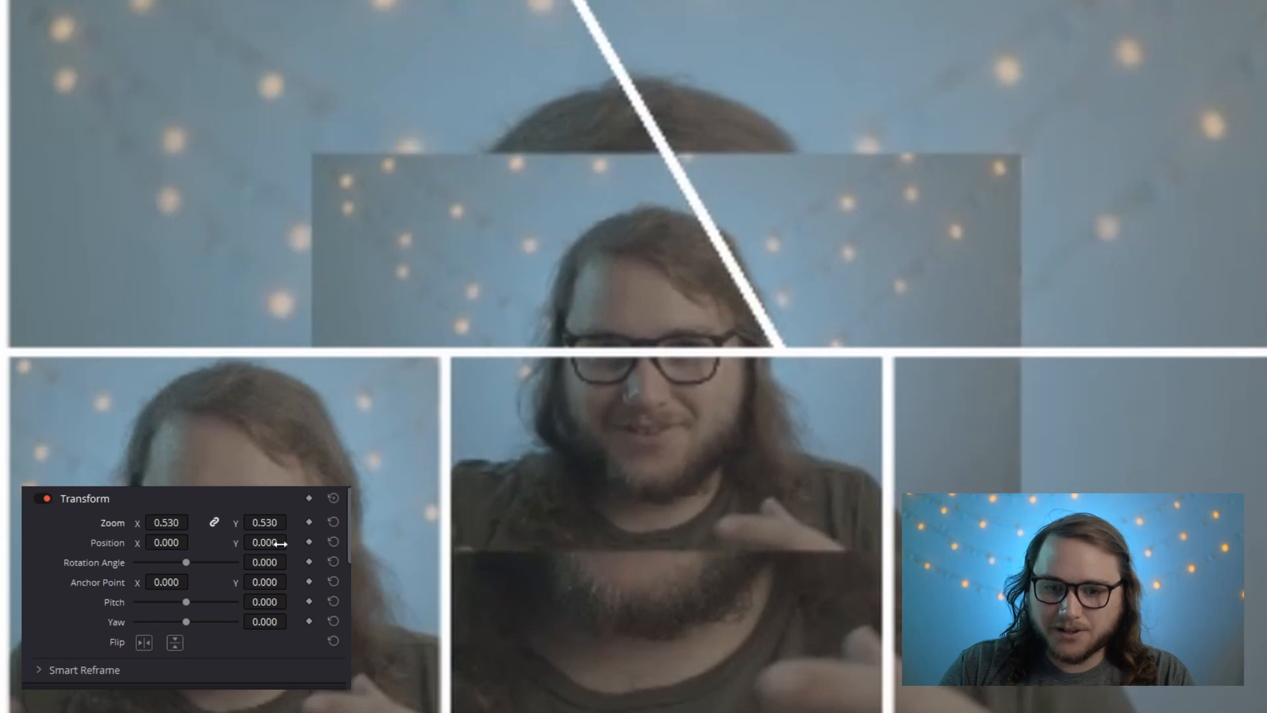
drag(281, 543, 310, 543)
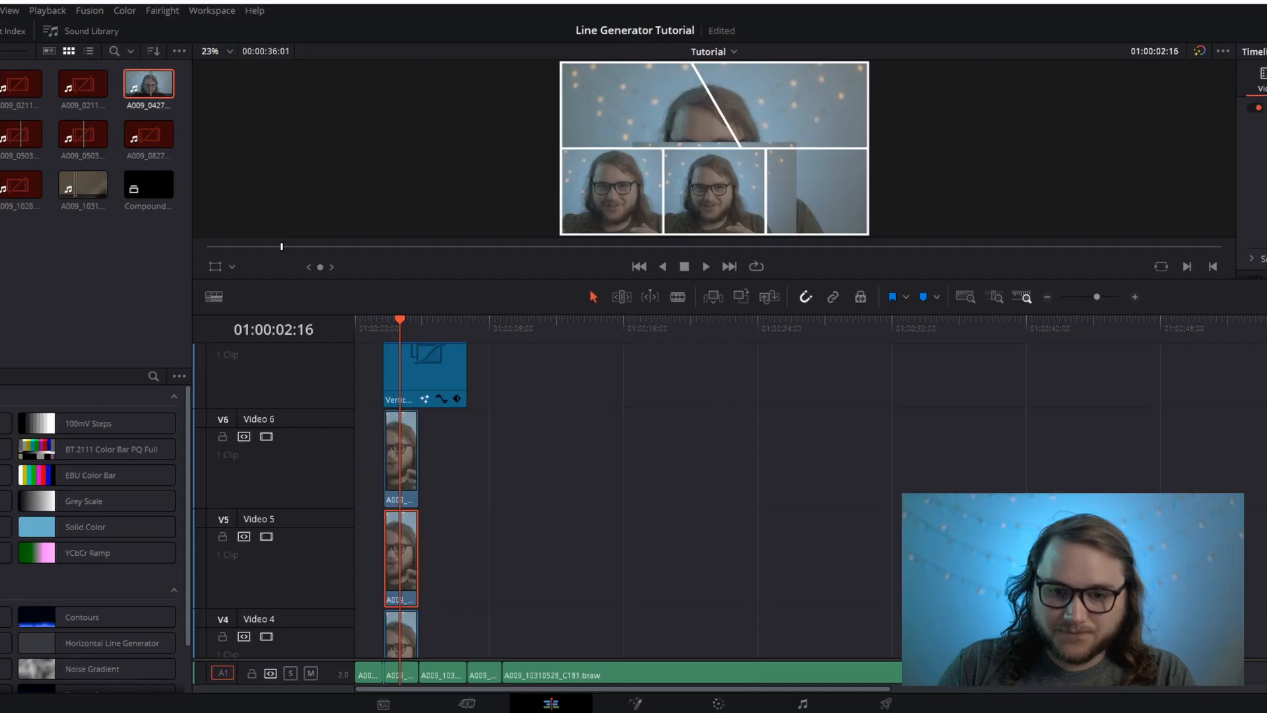
Paste selected attributes of the Video 6 clip onto the Video 5 clip, and crop it with Crop Top 112 and a right crop matching the lower-middle cell.
click(405, 443)
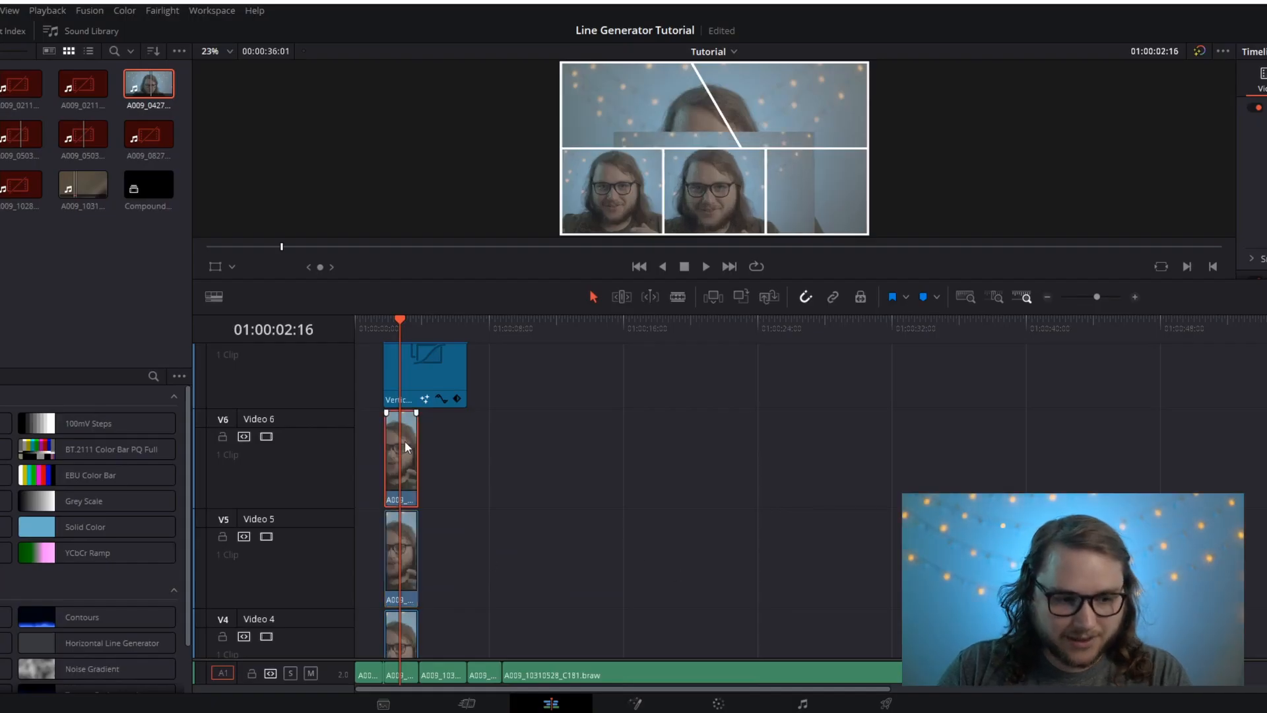
click(399, 535)
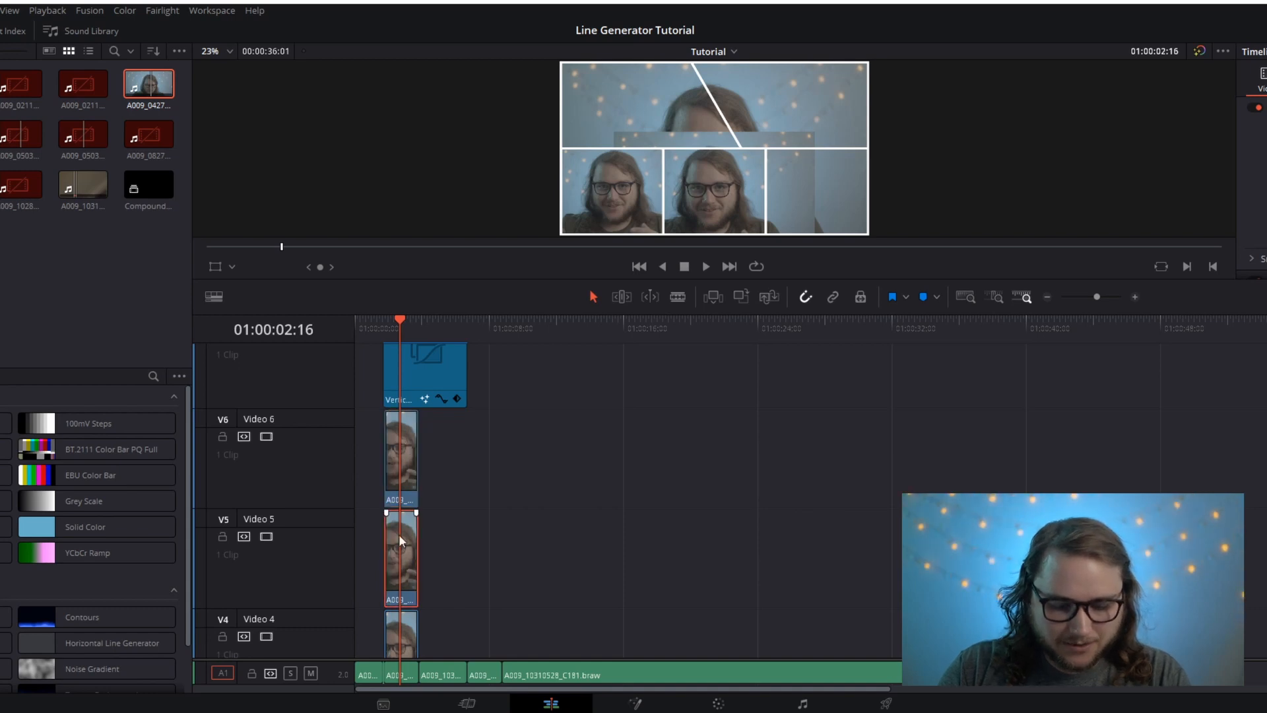
key(alt+v)
click(489, 334)
click(617, 334)
click(730, 283)
click(730, 334)
click(754, 579)
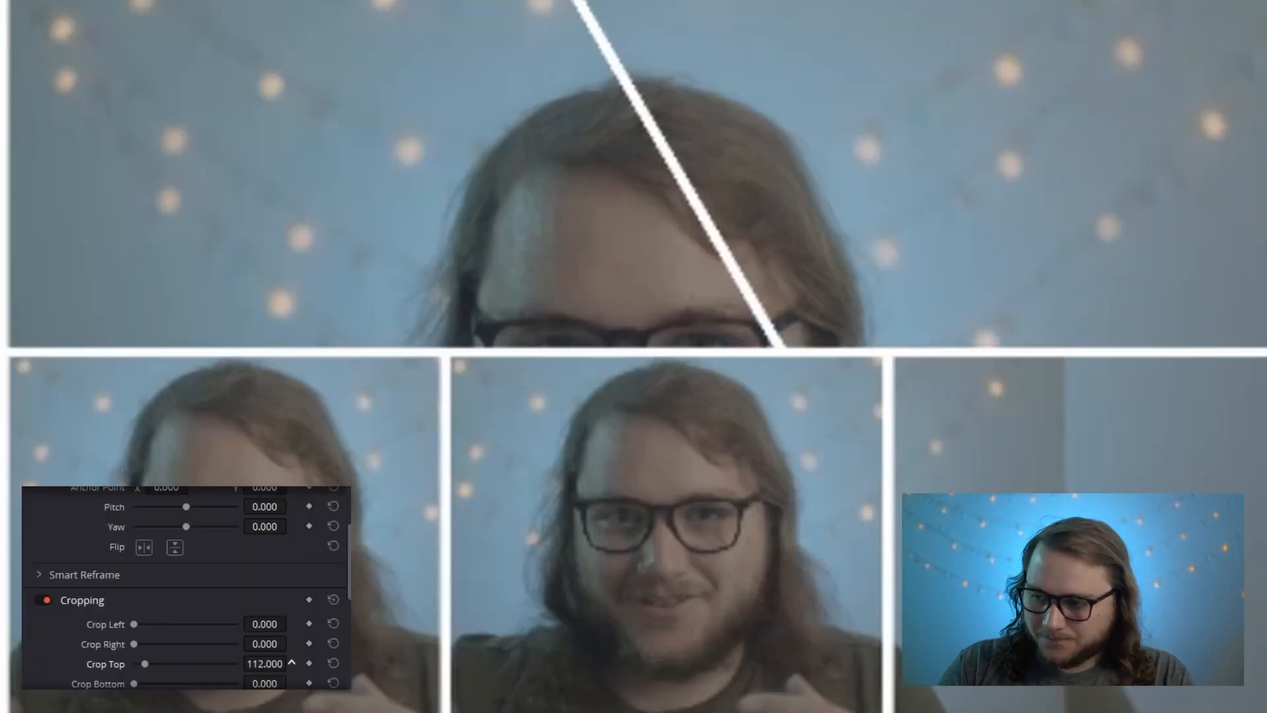
drag(260, 647, 291, 644)
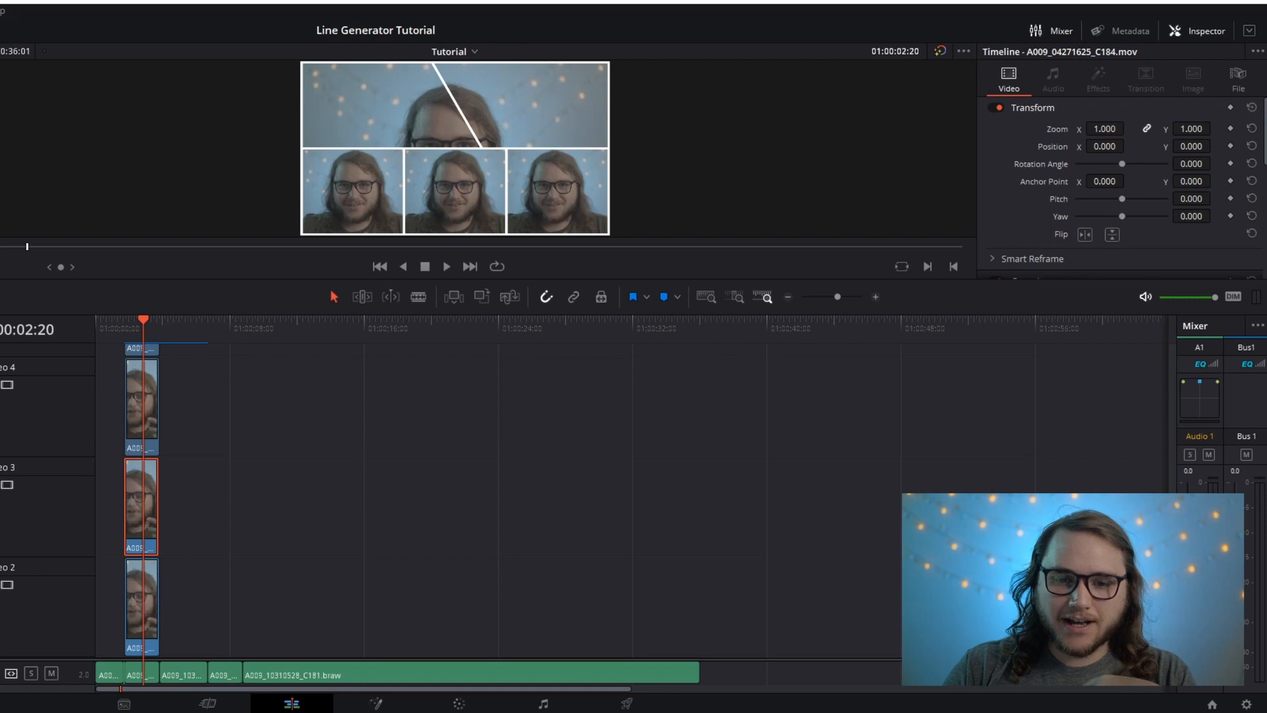
Scale the Video 3 clip to zoom 0.590 and position it at X -395, Y 257 in the upper-left cell.
mouse_move(1105, 129)
mouse_down()
mouse_move(1091, 129)
mouse_move(1129, 146)
mouse_move(1116, 145)
mouse_up()
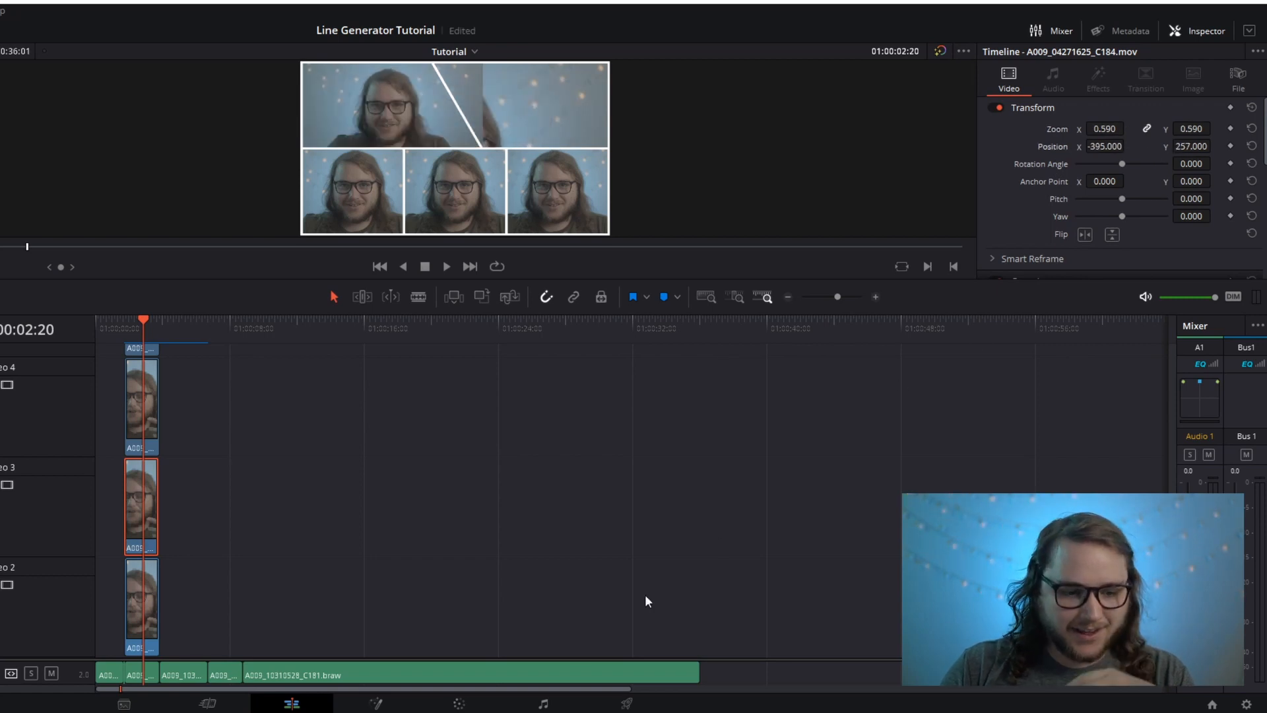
Switch to the Color page with the upper-left talking-head clip loaded for node work.
click(475, 704)
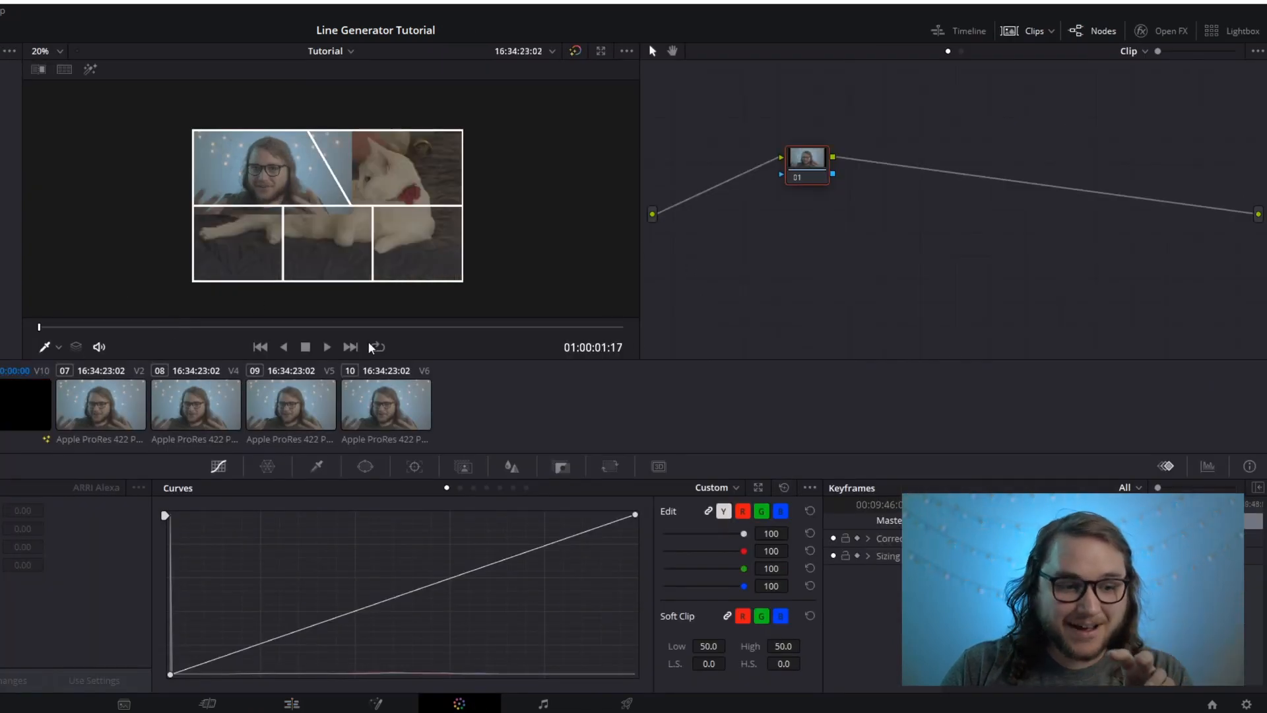
click(277, 327)
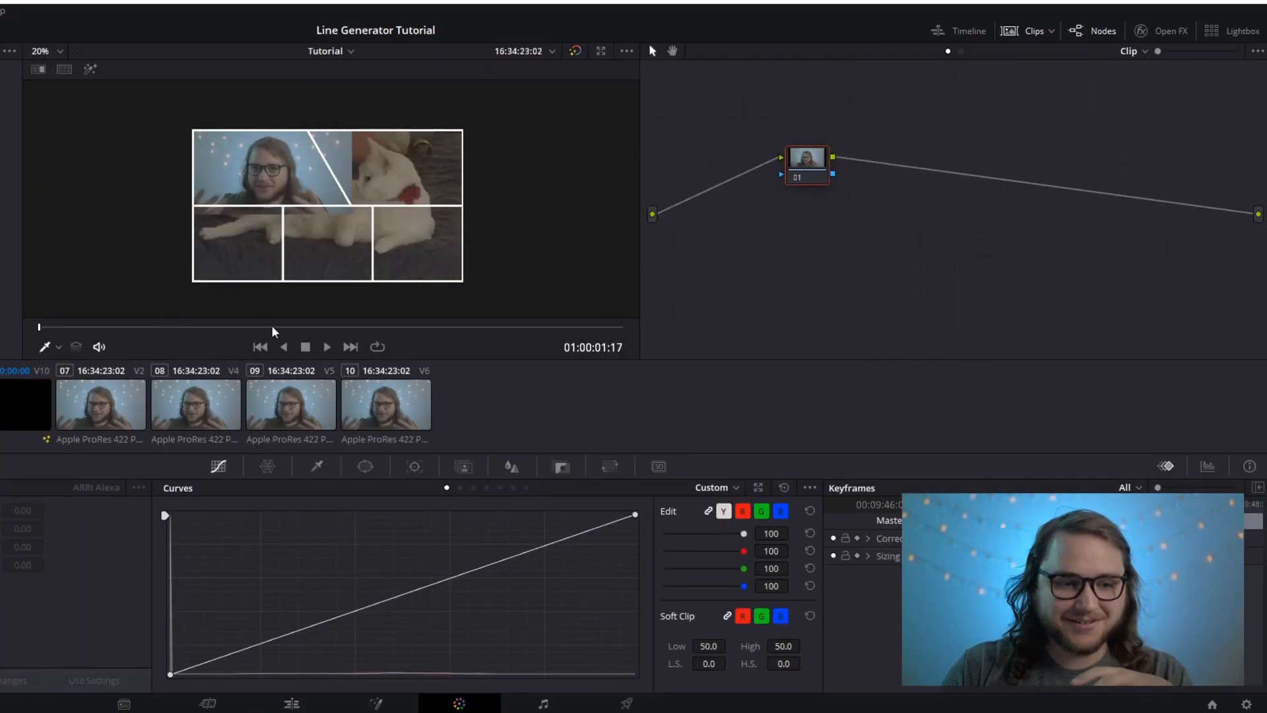
Add an alpha output to the node graph and connect node 01's alpha output to it.
right_click(899, 243)
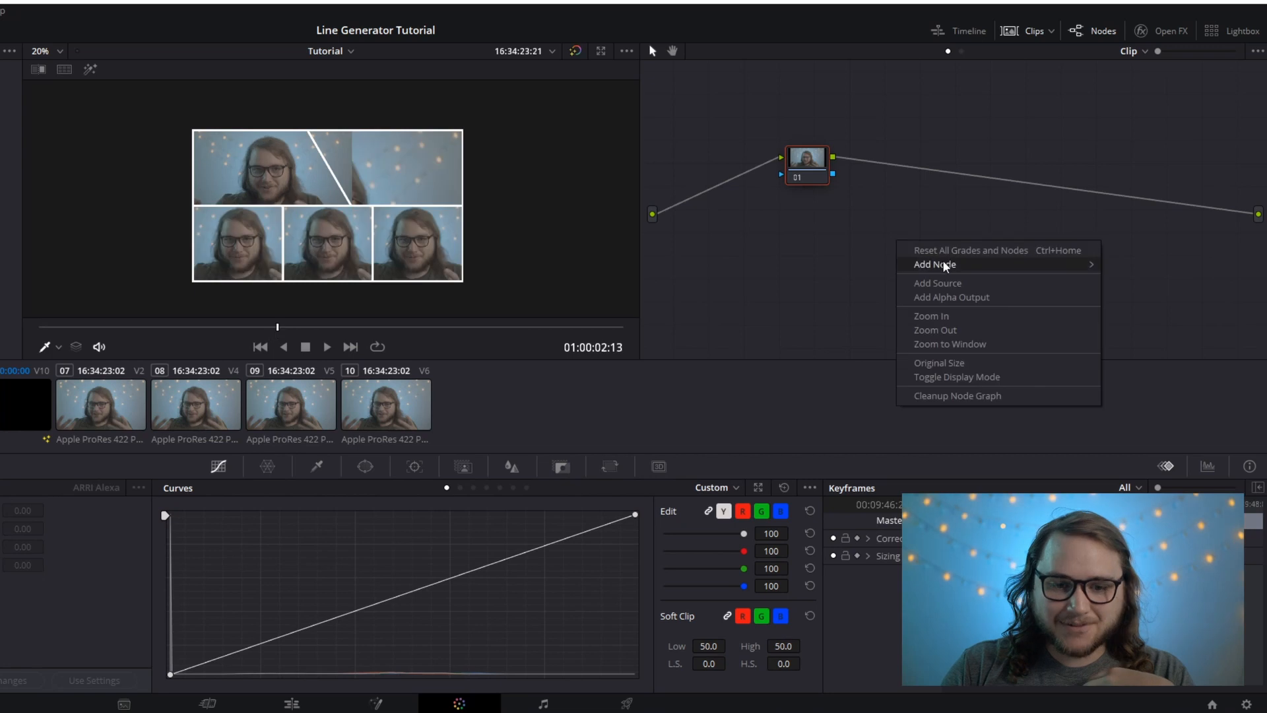
click(971, 297)
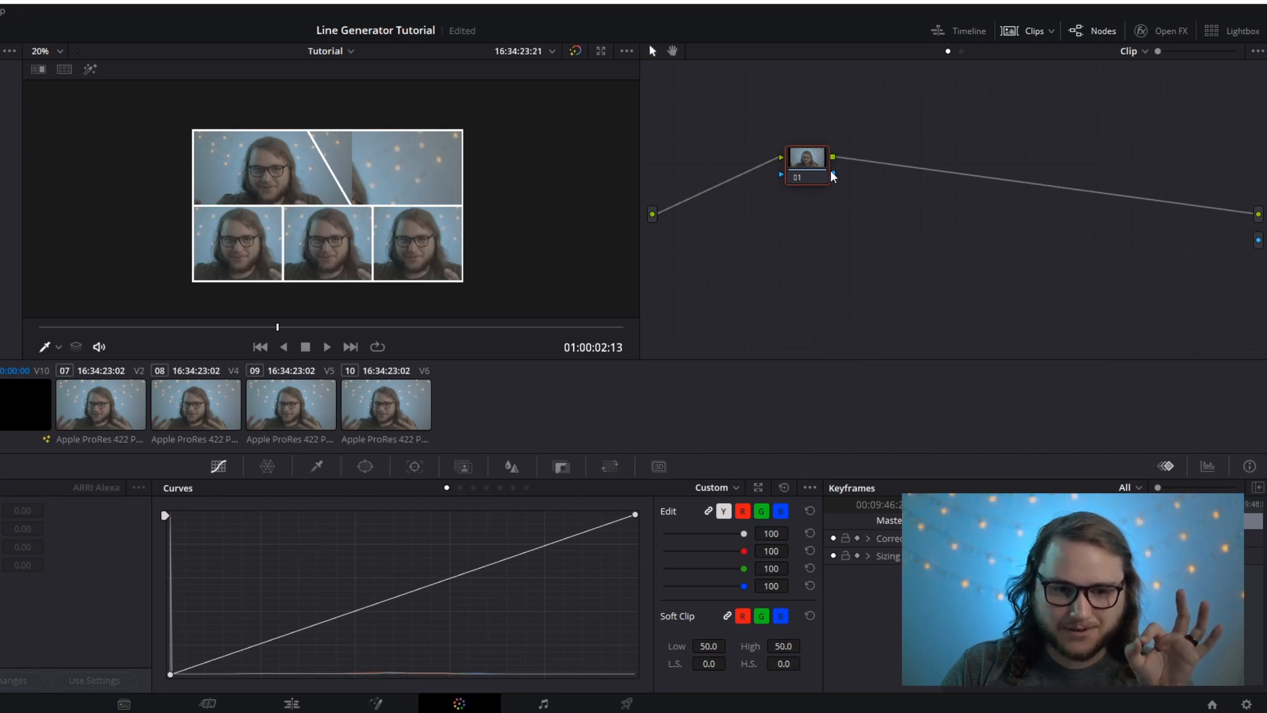
drag(834, 173, 1163, 212)
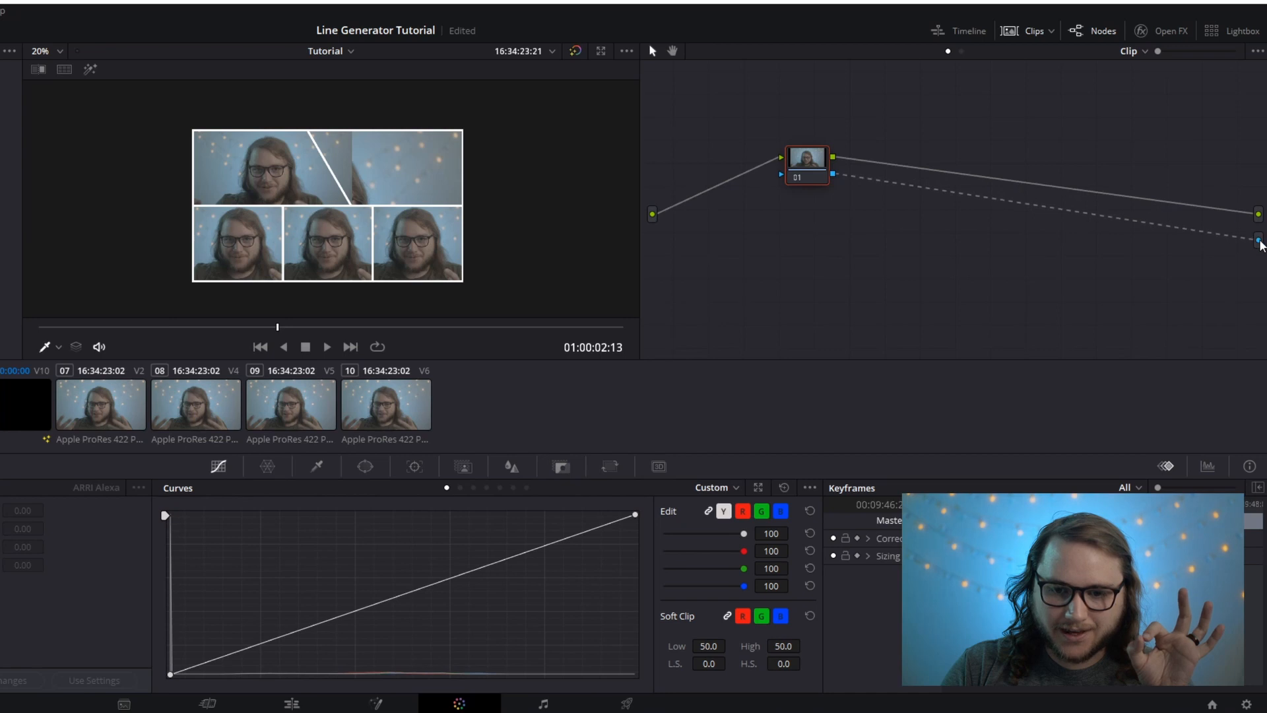
drag(1260, 245, 1258, 240)
Draw a closed custom curve window around the upper-left cell, following the diagonal line and extending past the frame's outer edge.
click(365, 467)
click(183, 653)
scroll(310, 141, up, 3)
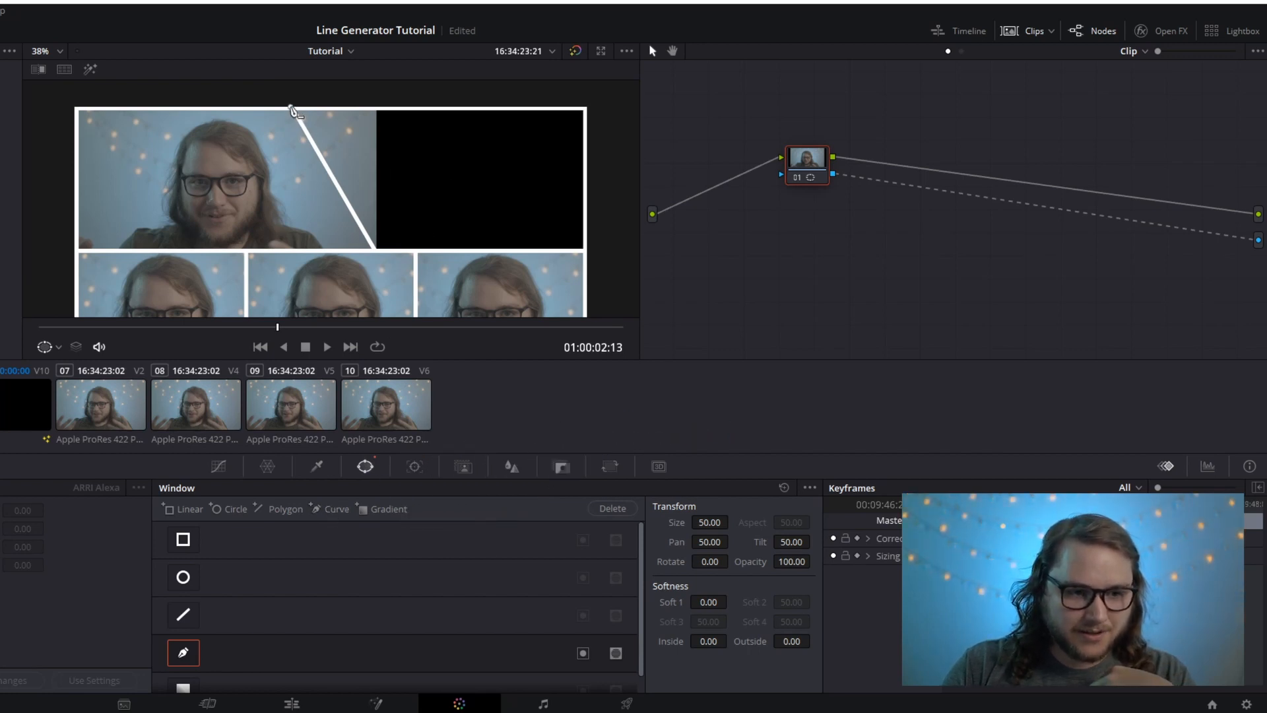
click(290, 107)
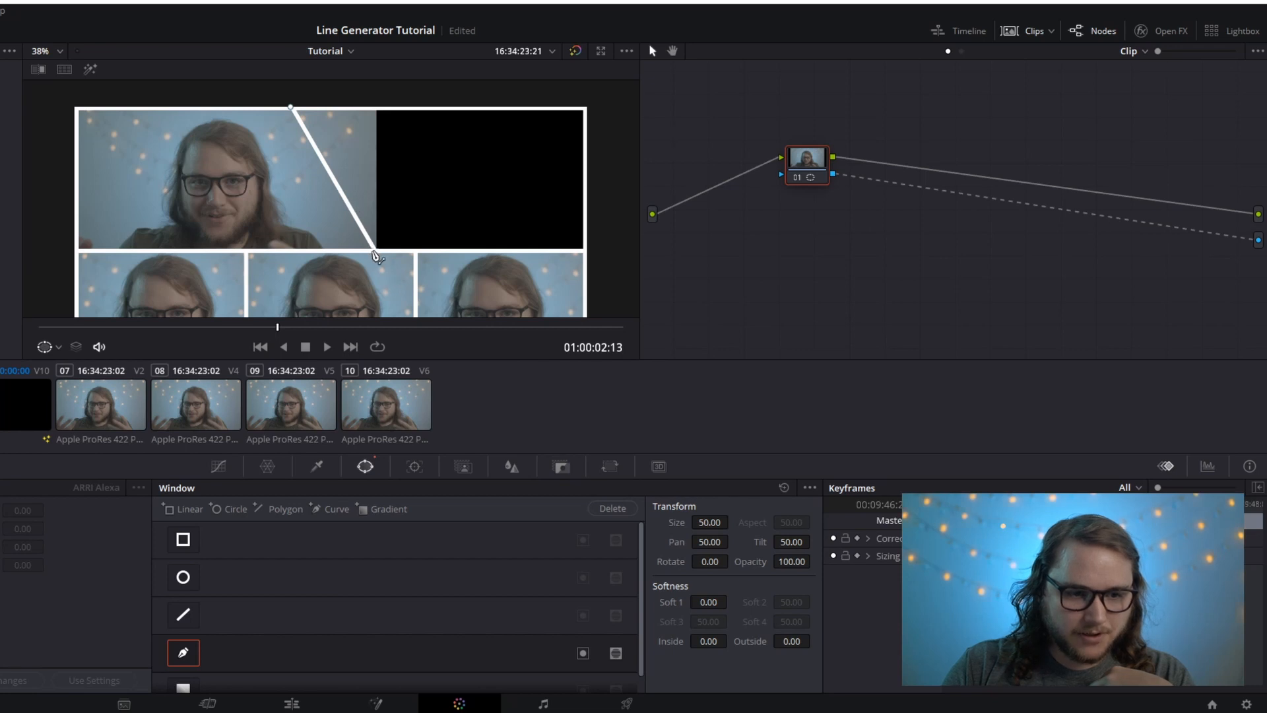
click(375, 251)
click(51, 248)
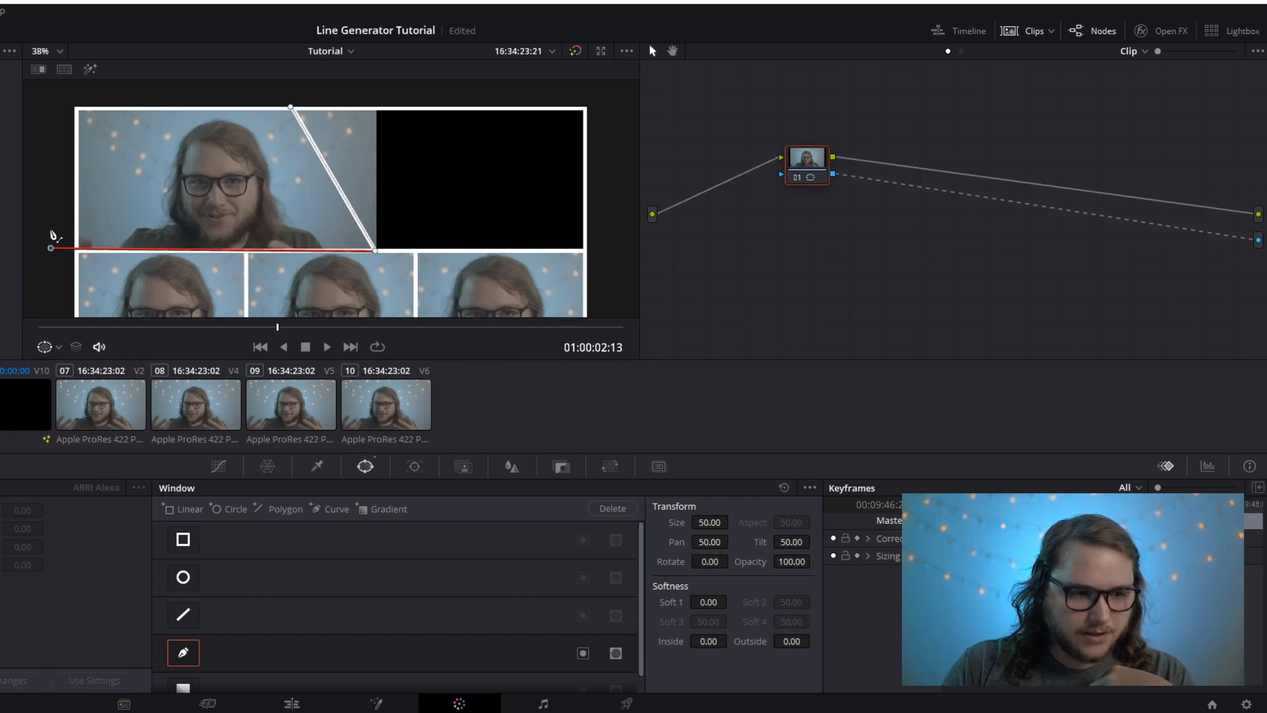
click(43, 100)
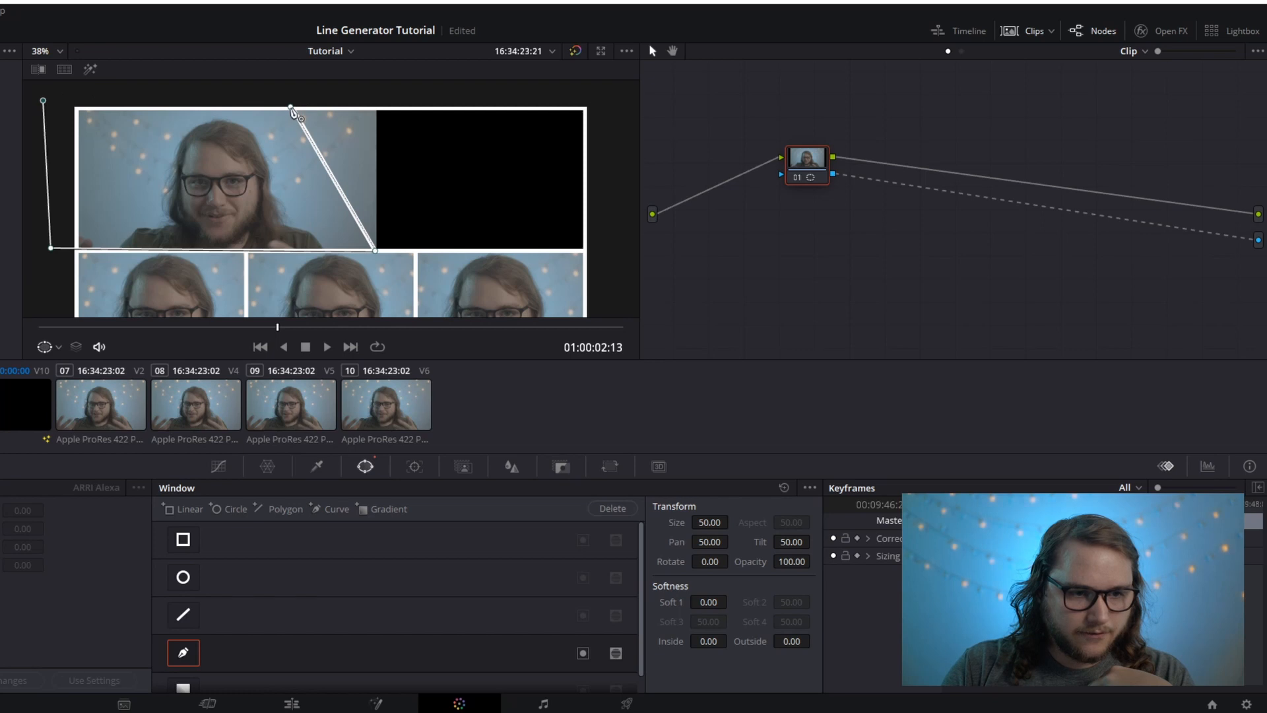
click(291, 107)
Return to the Edit page and adjust the horizontal position of the Video 2 talking-head clip.
click(291, 703)
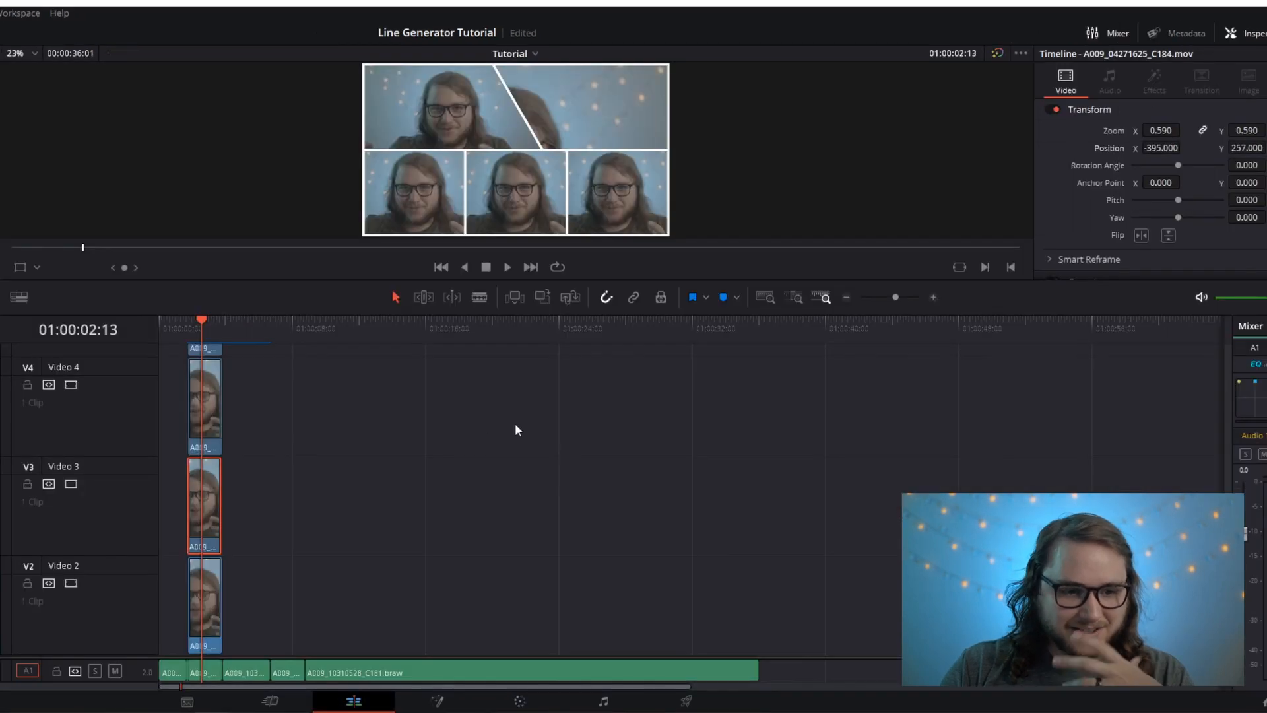
click(201, 594)
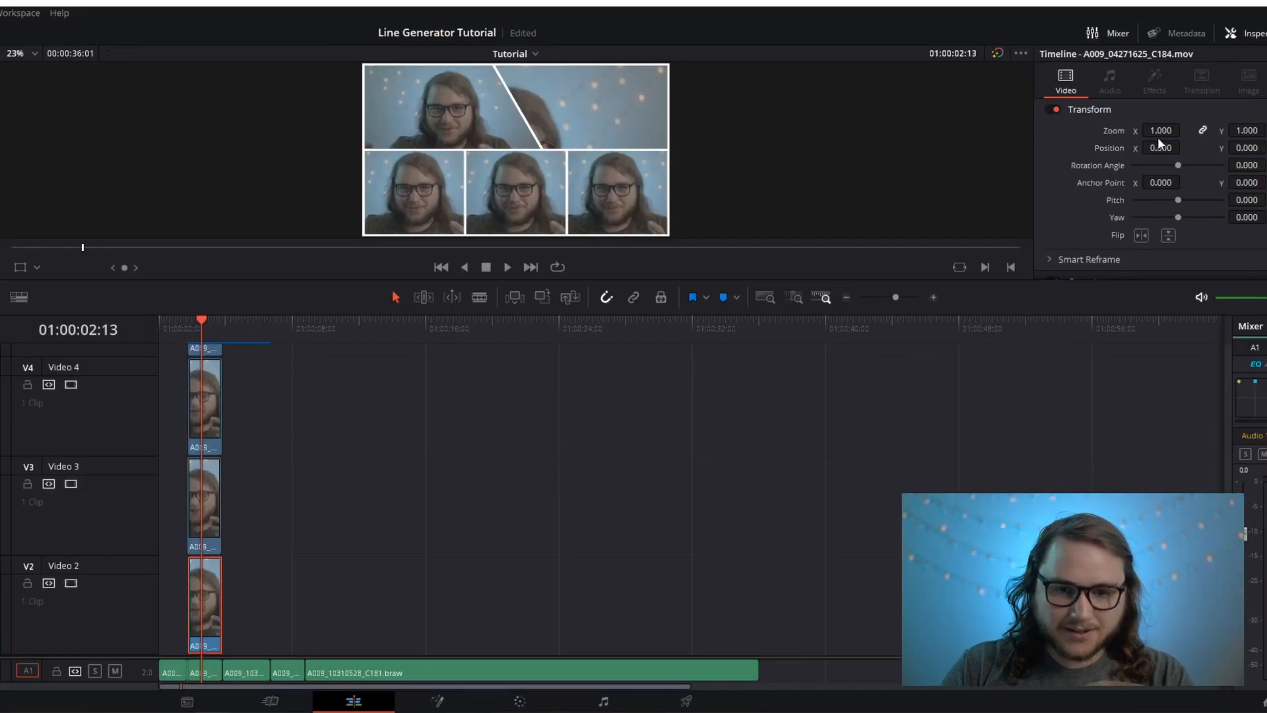
mouse_move(1160, 145)
mouse_down()
mouse_move(1257, 148)
mouse_move(1162, 130)
mouse_move(1160, 147)
mouse_move(1185, 148)
mouse_move(1174, 148)
mouse_up()
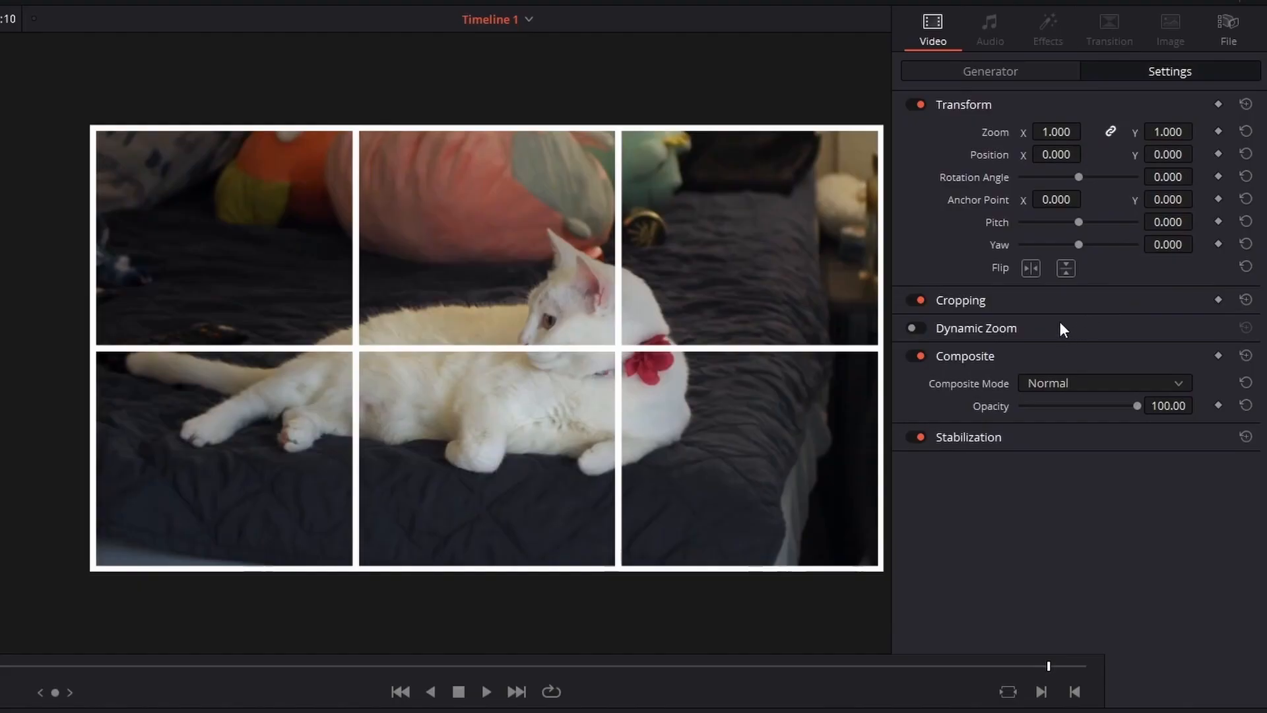
Expand the cropping settings of the line generator in Timeline 1 and increase its Crop Right value.
click(1044, 297)
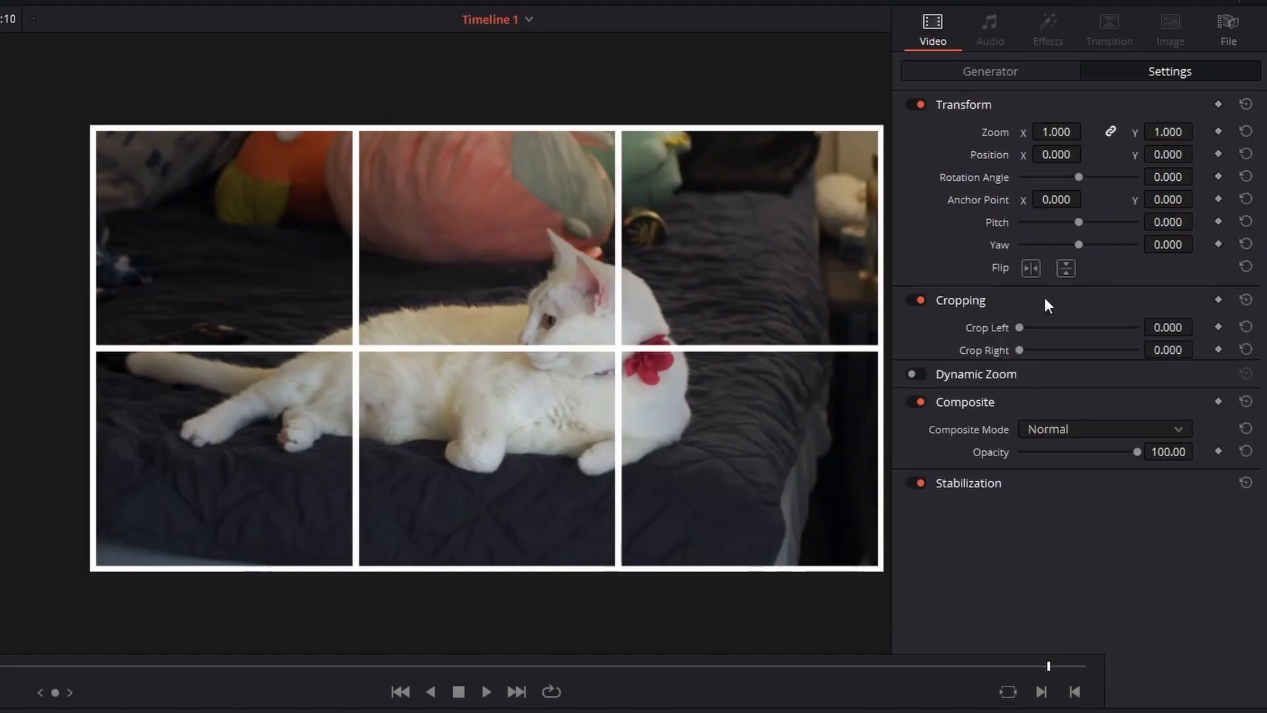
drag(1024, 348, 1099, 390)
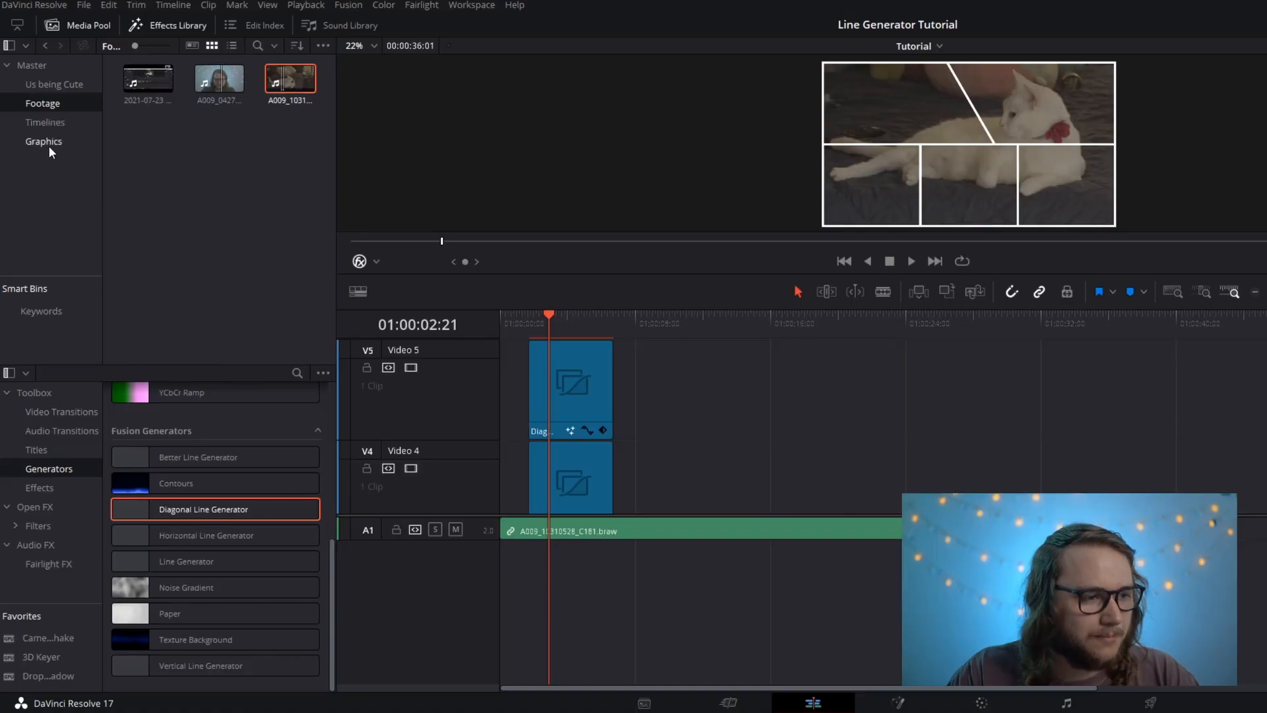
Open the Other Uses timeline from the Graphics bin and move the playhead to its start at 01:00:00:00.
click(50, 146)
double_click(290, 79)
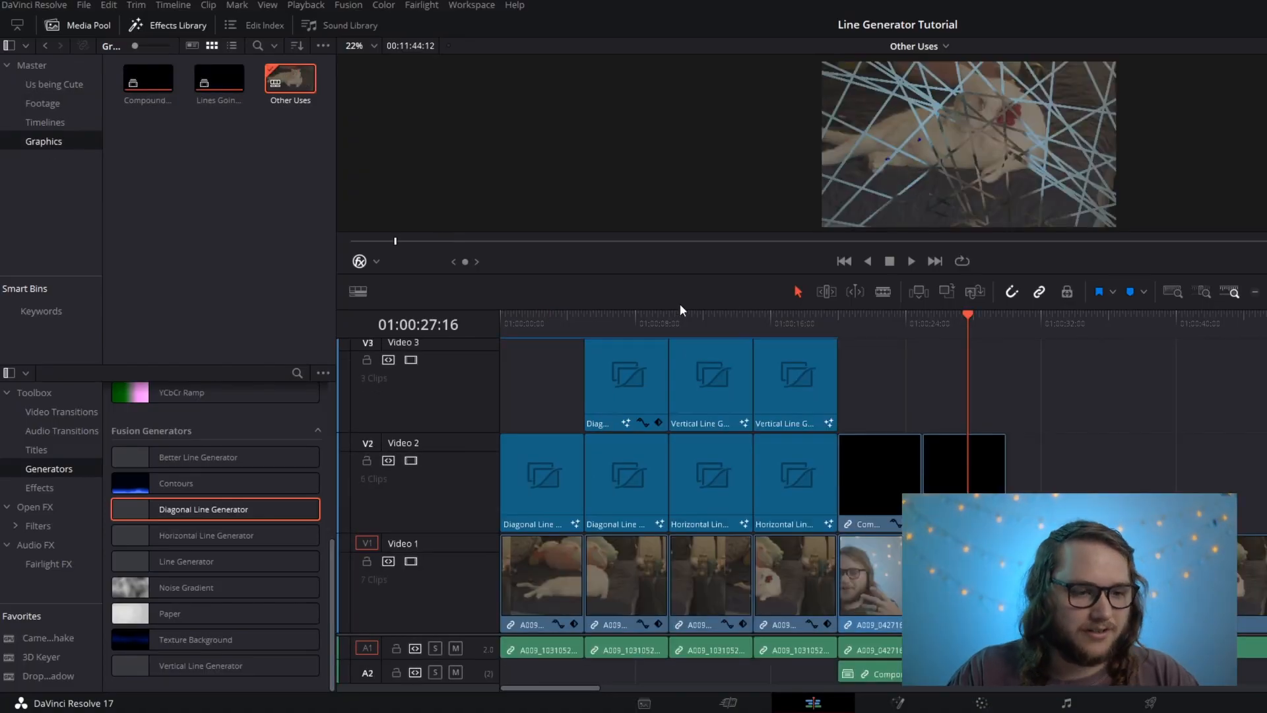
drag(658, 322, 496, 327)
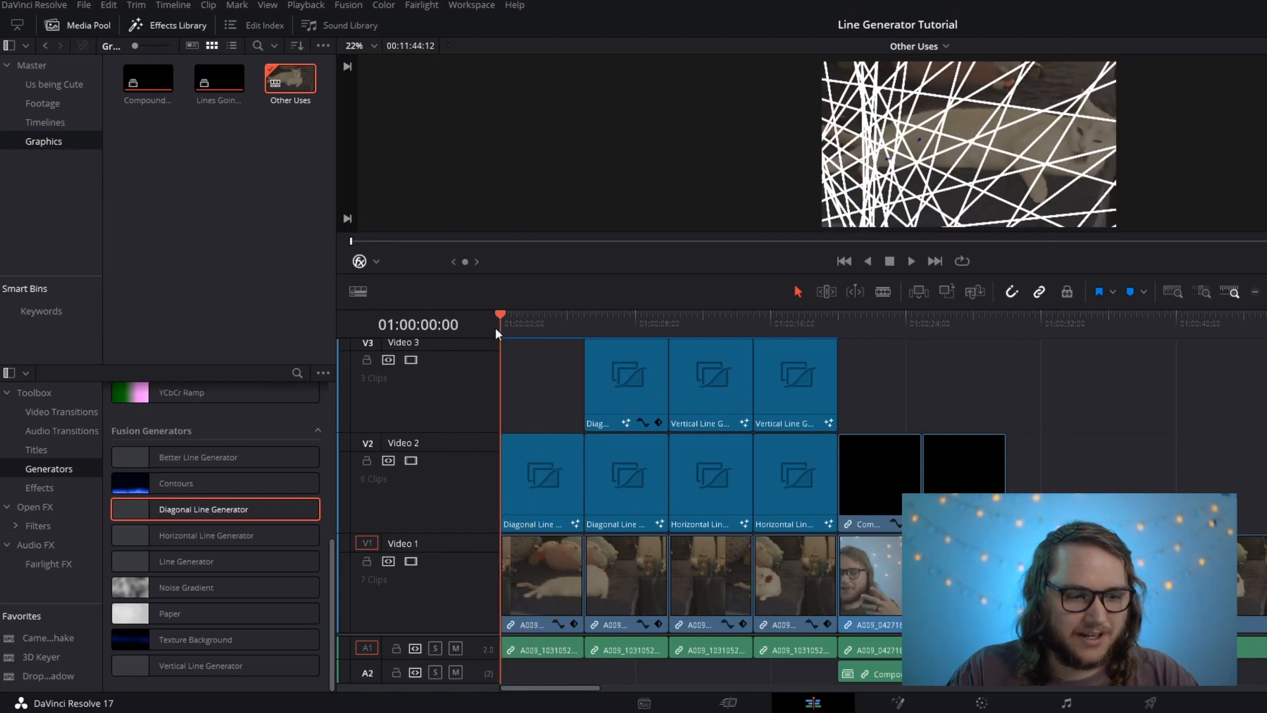